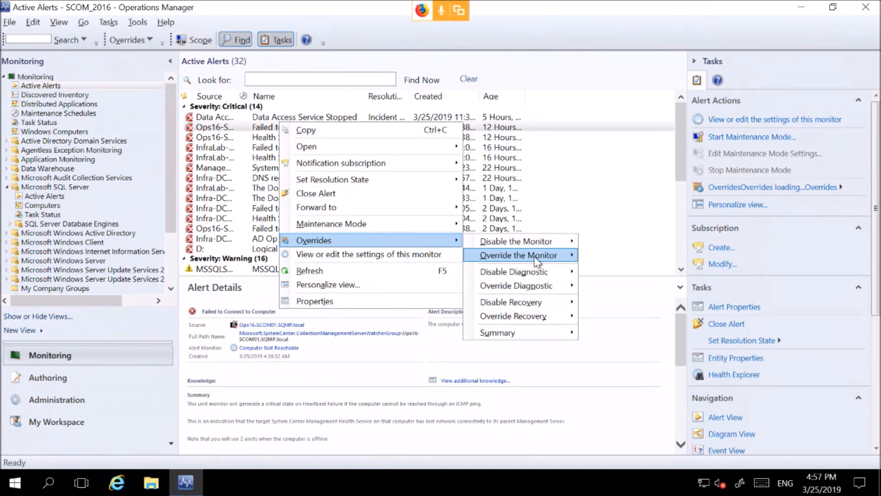
# Open the Tuning Packs view in Administration and show the details of the IIS 7 (Server 2008) pack.
pyautogui.moveTo(536, 261)
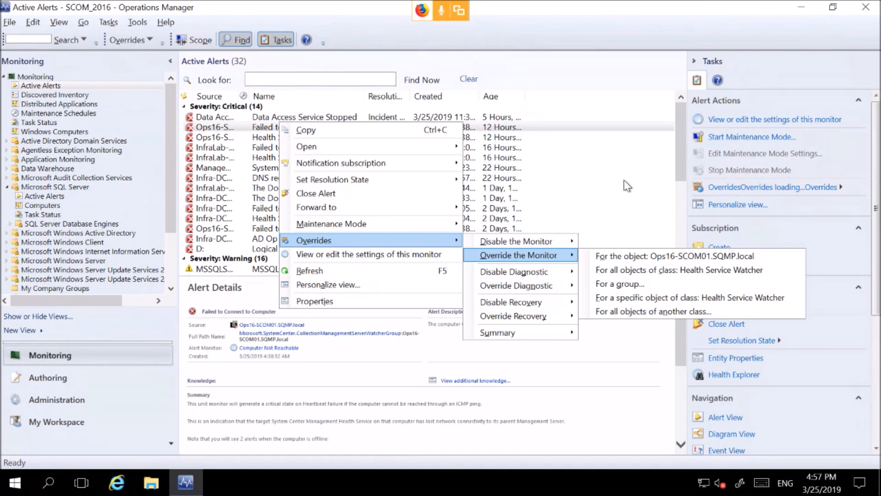
pyautogui.click(69, 402)
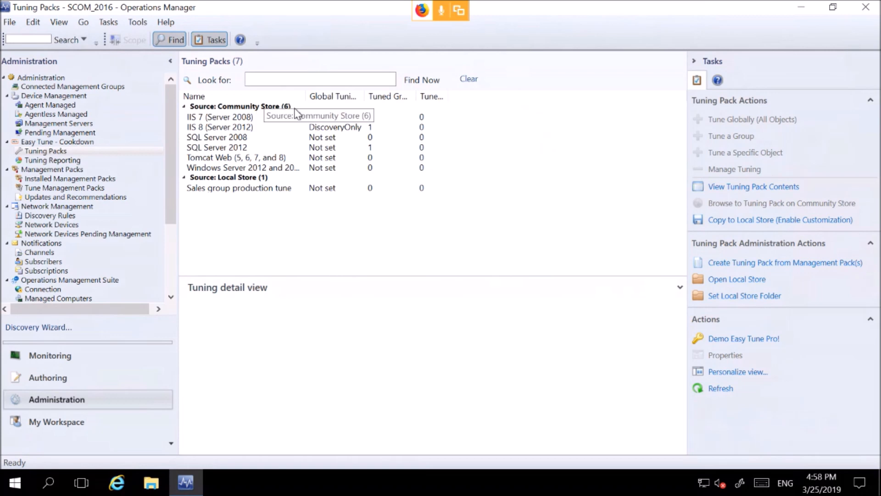
pyautogui.click(258, 118)
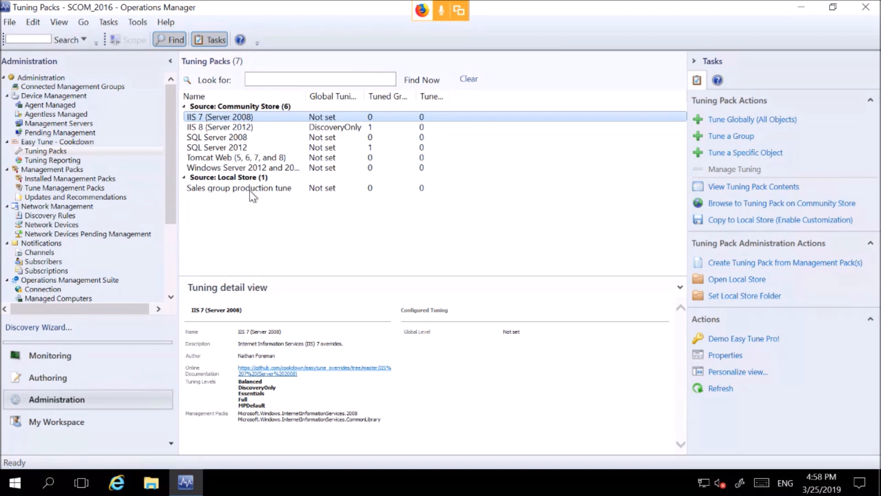
# Start global tuning of the SQL Server 2012 tuning pack and choose the DiscoveryOnly tuning level.
pyautogui.click(240, 148)
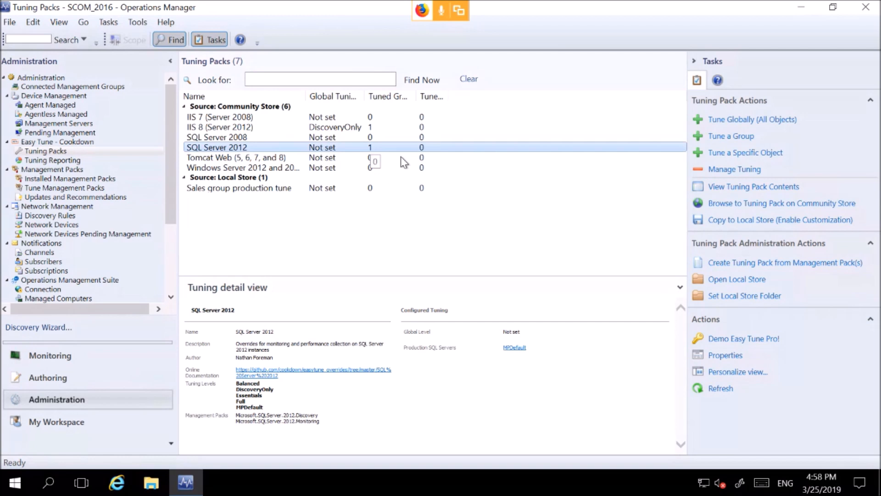
pyautogui.click(719, 124)
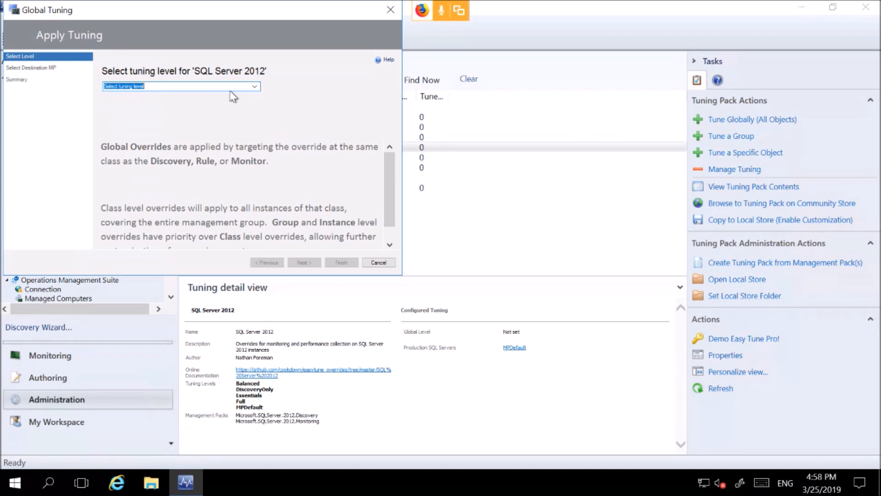
pyautogui.click(254, 87)
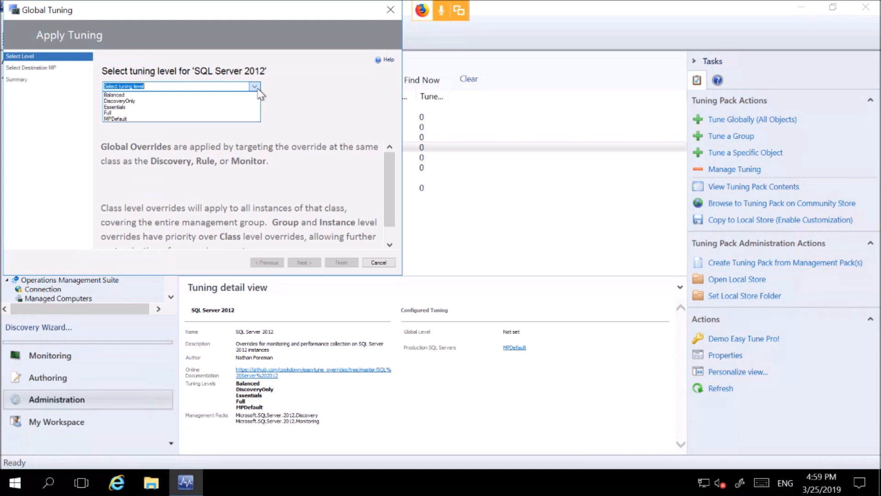
pyautogui.click(159, 103)
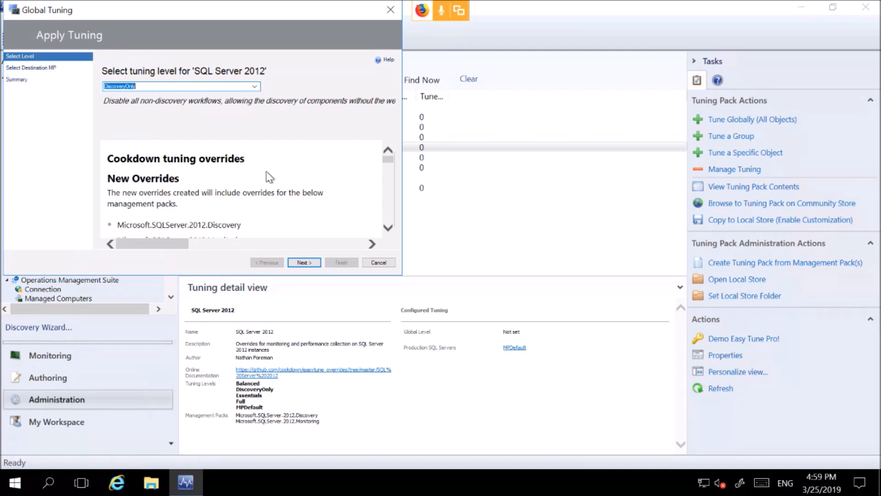
# Switch the SQL Server 2012 tuning level to MPDefault and preview its new overrides.
pyautogui.click(254, 86)
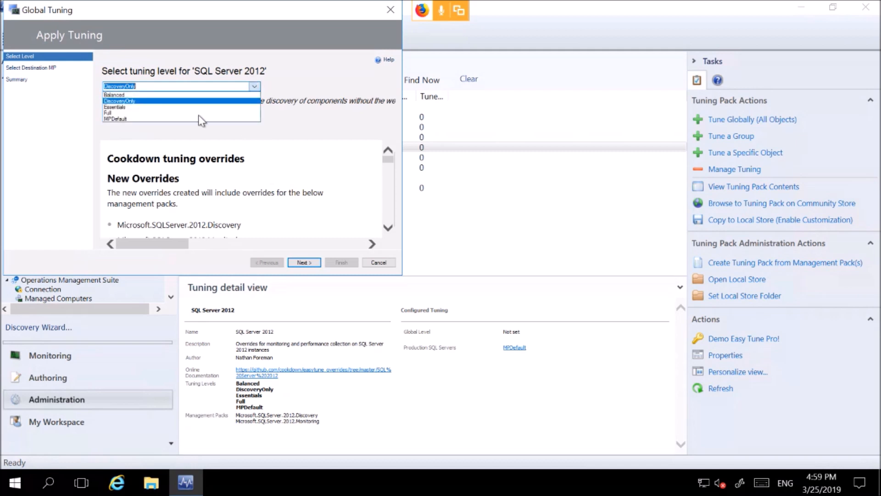
pyautogui.click(184, 120)
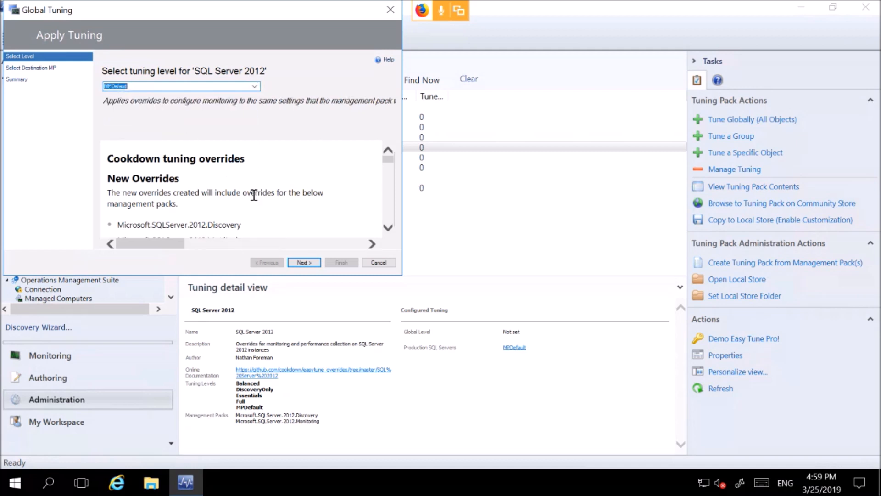
pyautogui.scroll(-2, 253, 196)
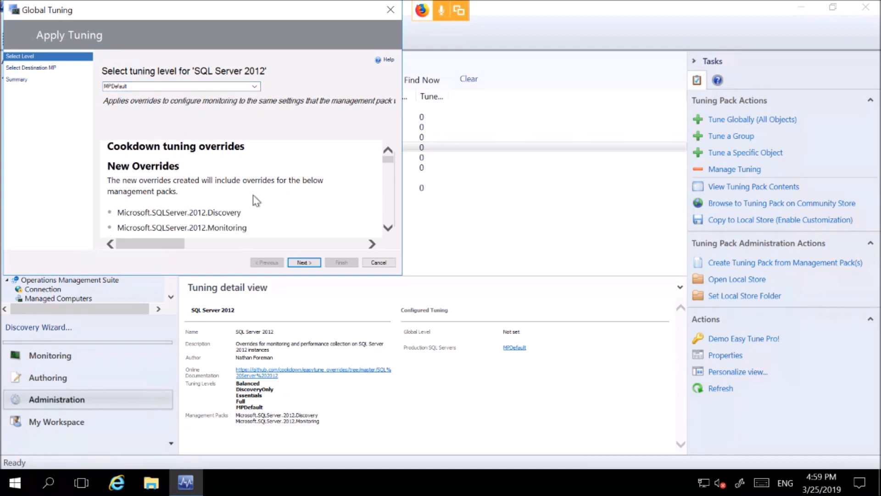
pyautogui.scroll(3, 256, 165)
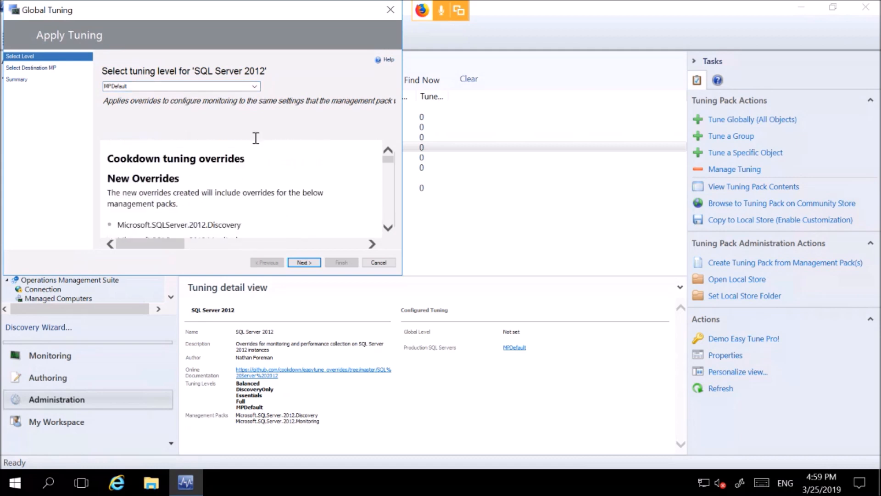
# Set the tuning level for SQL Server 2012 back to DiscoveryOnly.
pyautogui.click(253, 89)
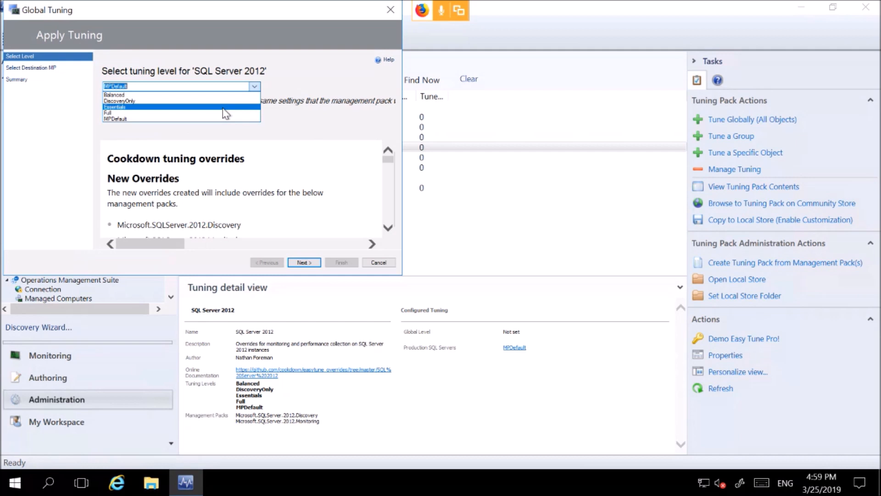
pyautogui.click(189, 100)
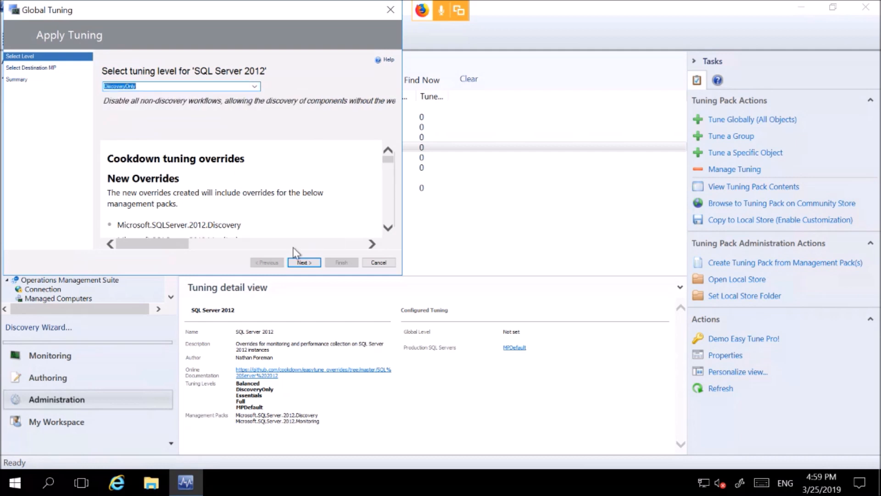
pyautogui.click(199, 189)
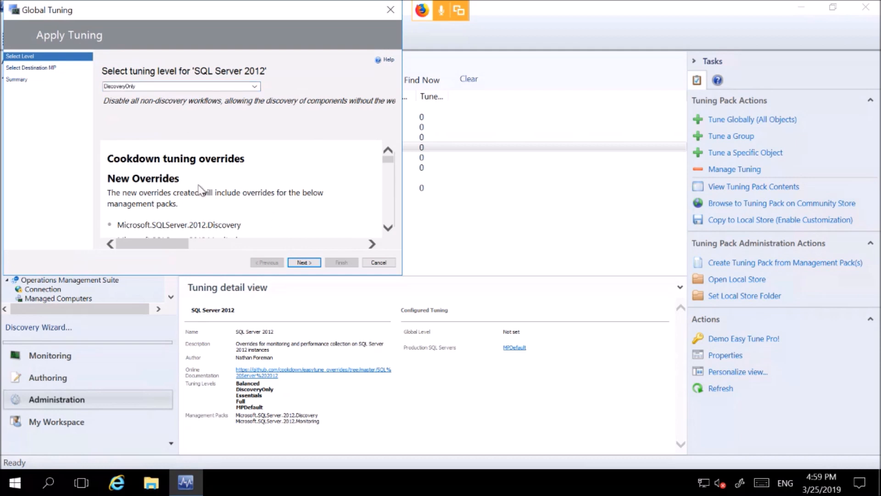
# Enlarge the Global Tuning window and examine the DiscoveryOnly overrides for the Discovery and Monitoring management packs, including their default and override values.
pyautogui.scroll(-3, 200, 189)
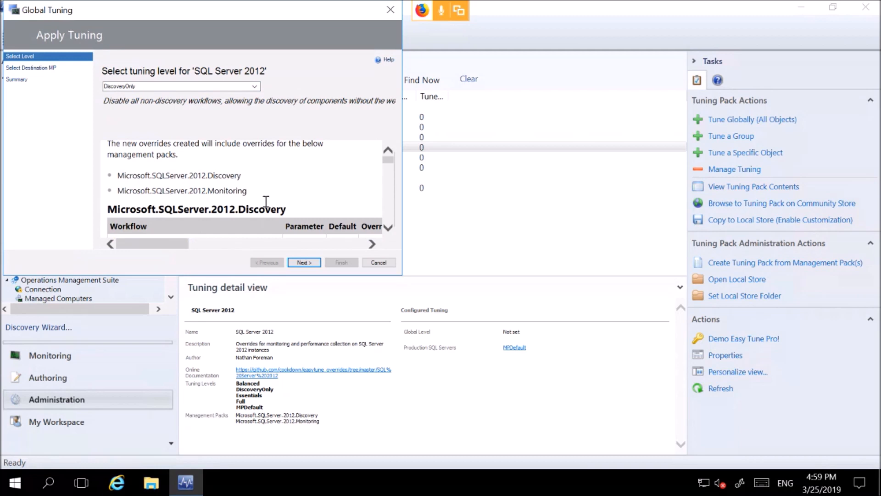
pyautogui.moveTo(398, 275); pyautogui.dragTo(815, 429)
pyautogui.scroll(-2, 573, 336)
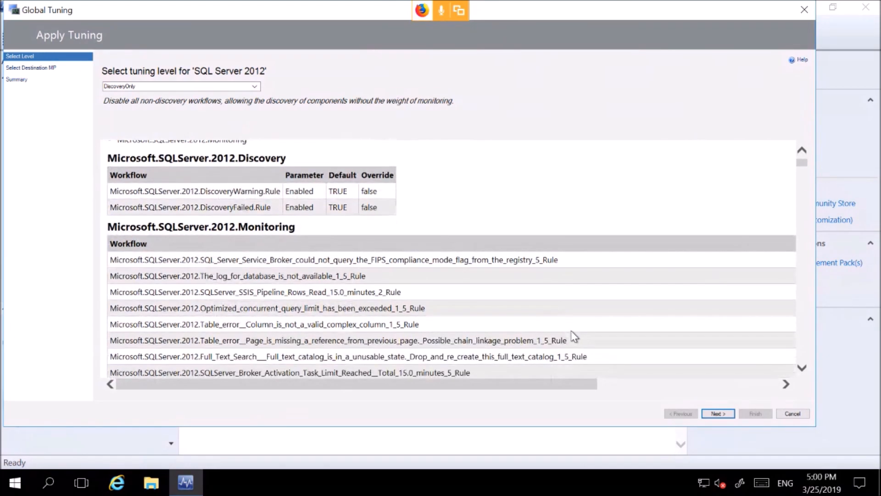
pyautogui.scroll(-3, 573, 336)
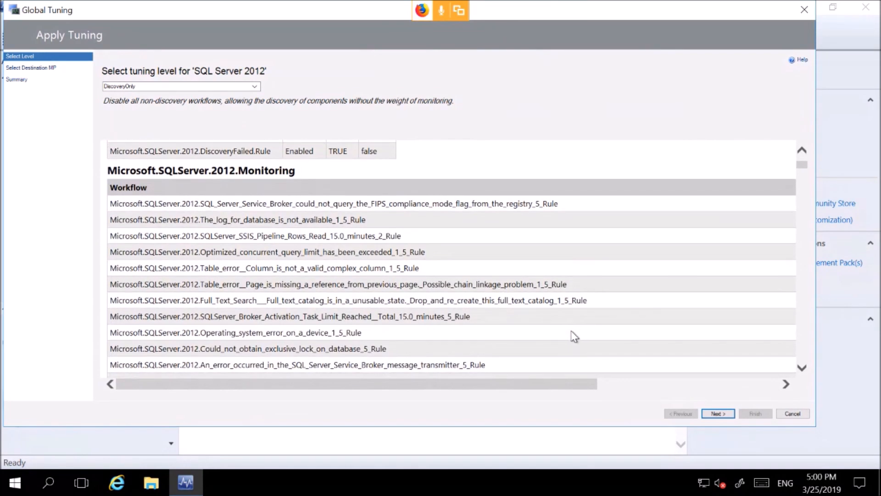
pyautogui.hscroll(5, 573, 336)
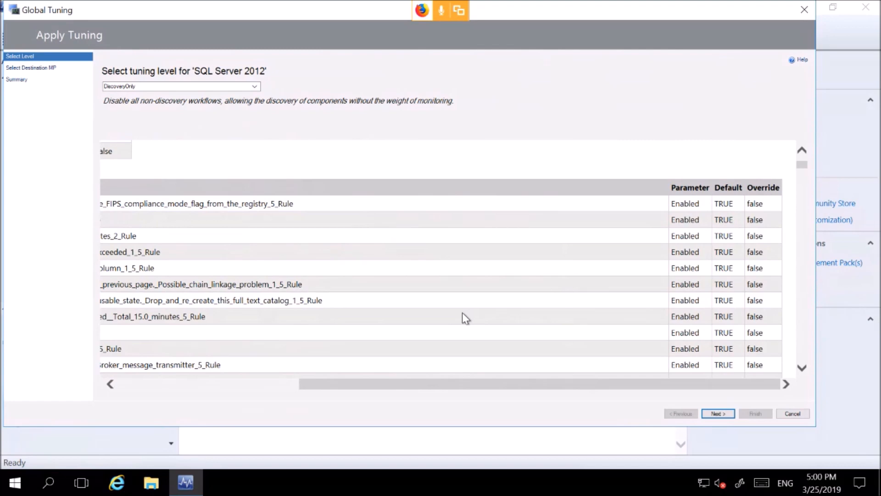
pyautogui.hscroll(-5, 465, 317)
pyautogui.scroll(1, 466, 317)
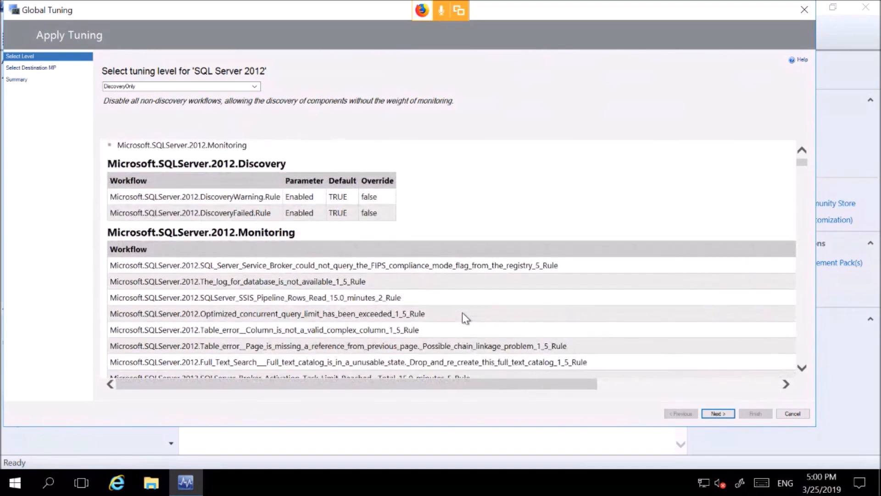
pyautogui.scroll(-3, 466, 317)
pyautogui.moveTo(802, 168); pyautogui.dragTo(804, 297)
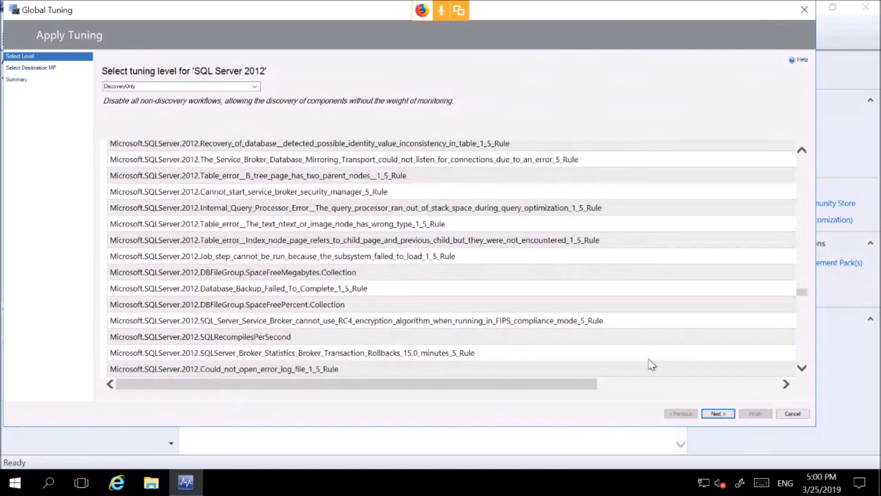
# Apply the SQL Server 2012 global tuning, keeping the default automatically named management pack as destination.
pyautogui.click(715, 415)
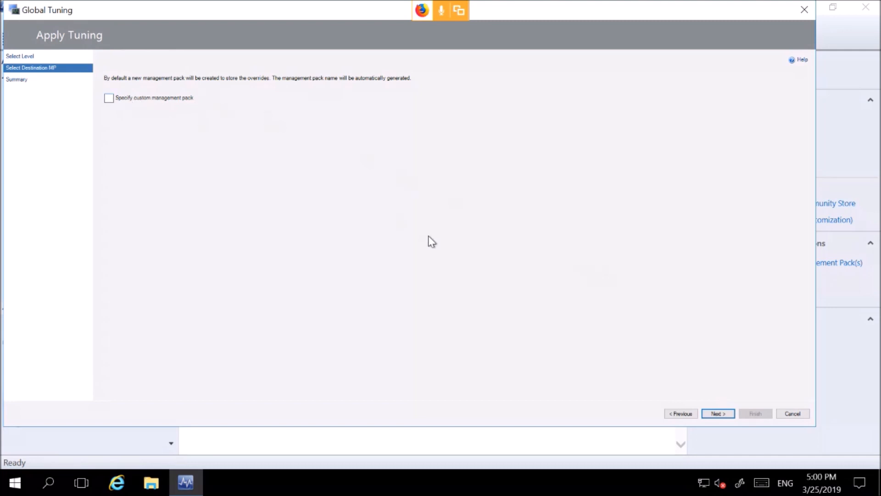
pyautogui.click(723, 414)
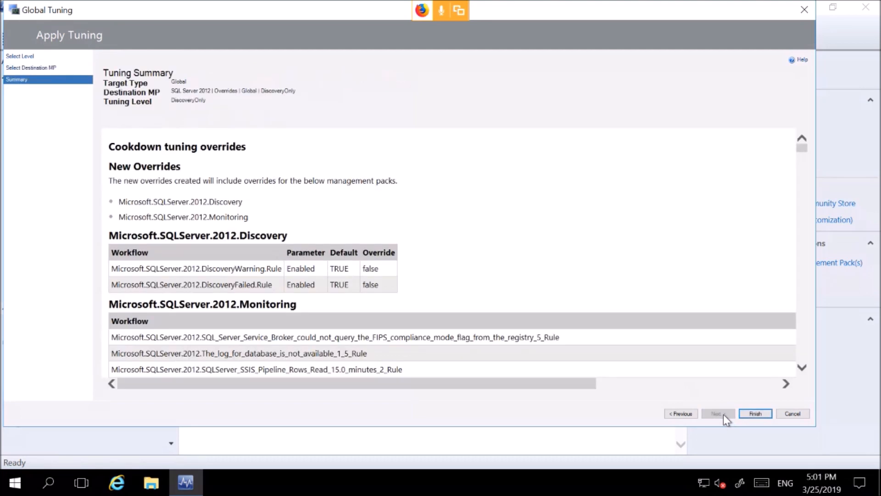
pyautogui.click(754, 412)
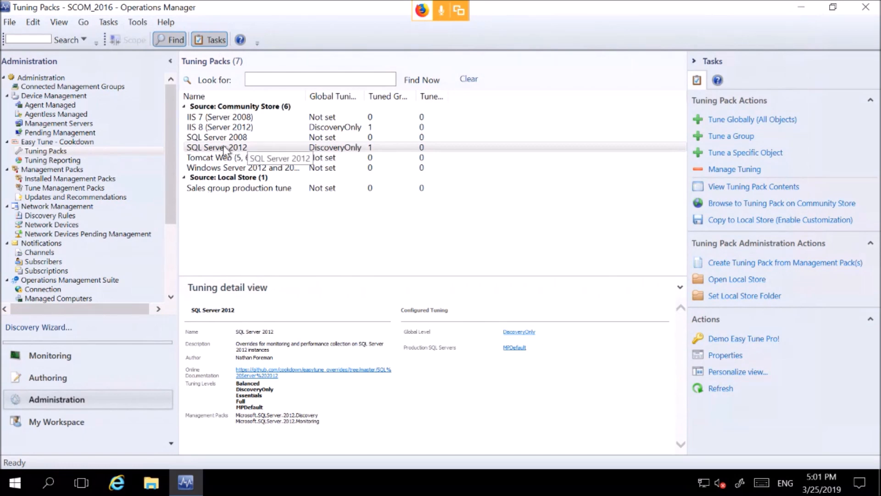
# Widen the Global Tuning Level, Tuned Groups and Tuned Instances columns to show their full headings.
pyautogui.moveTo(364, 96); pyautogui.dragTo(389, 98)
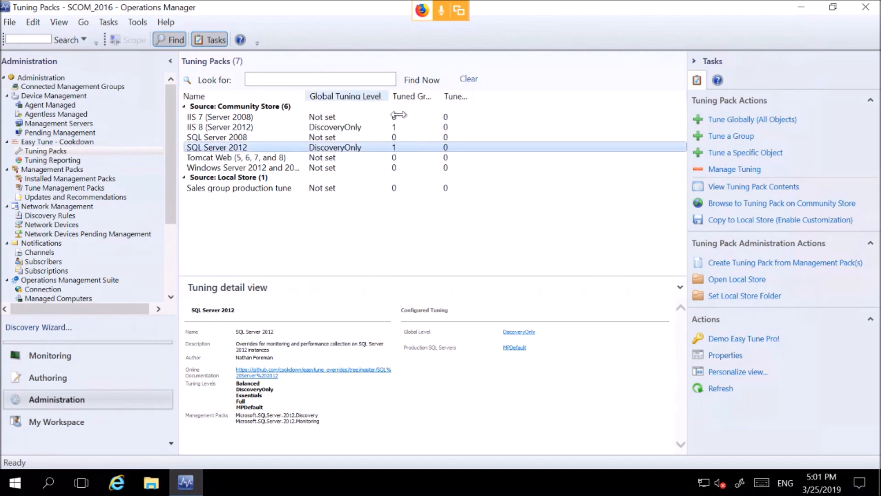
pyautogui.moveTo(438, 98); pyautogui.dragTo(553, 97)
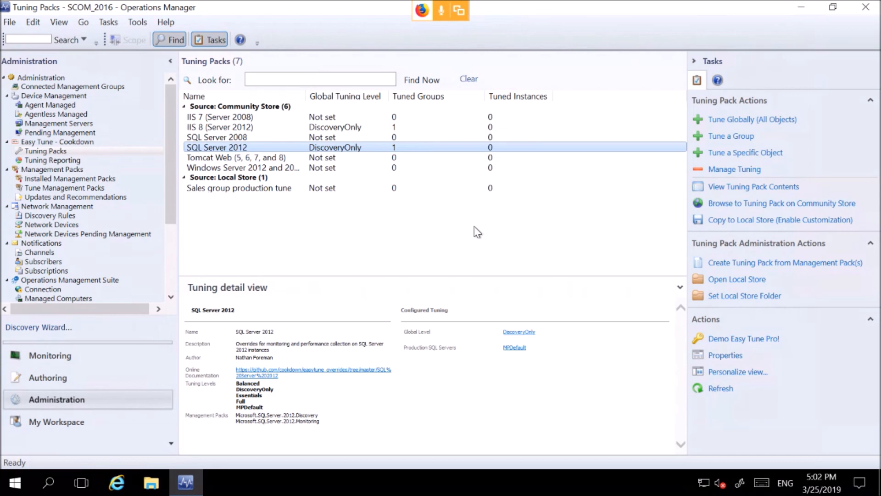
# Tune the Tomcat Web (5, 6, 7, and 8) pack globally at the DiscoveryOnly level, using the default destination management pack.
pyautogui.click(315, 159)
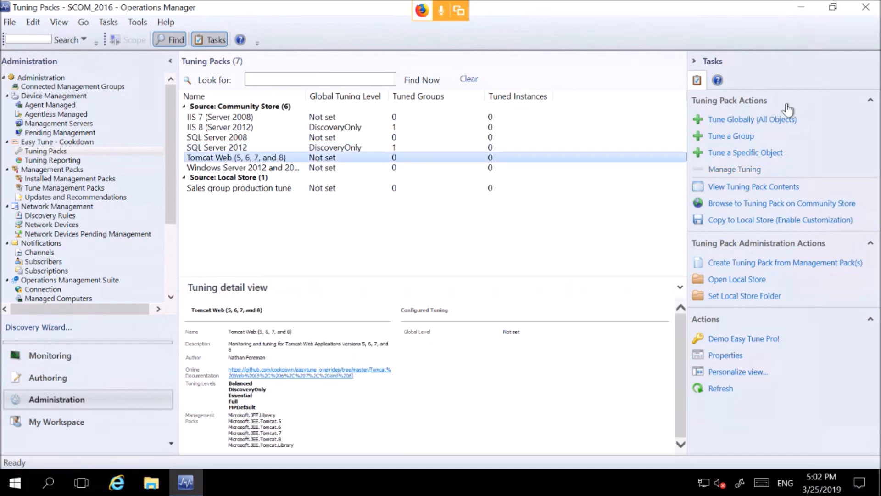
pyautogui.click(753, 121)
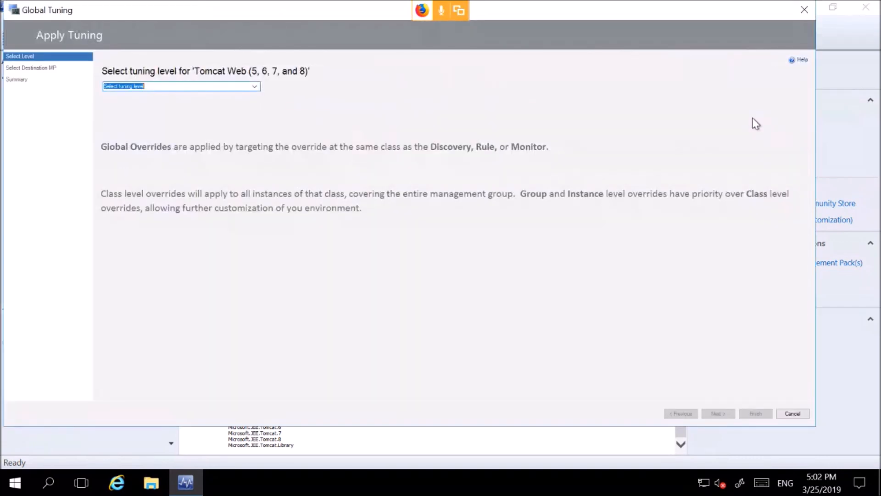
pyautogui.press('Down')
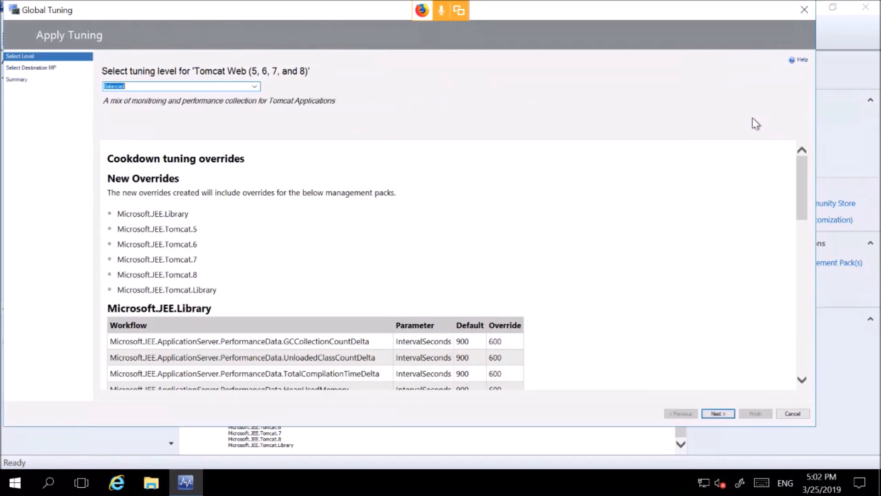
pyautogui.press('Down')
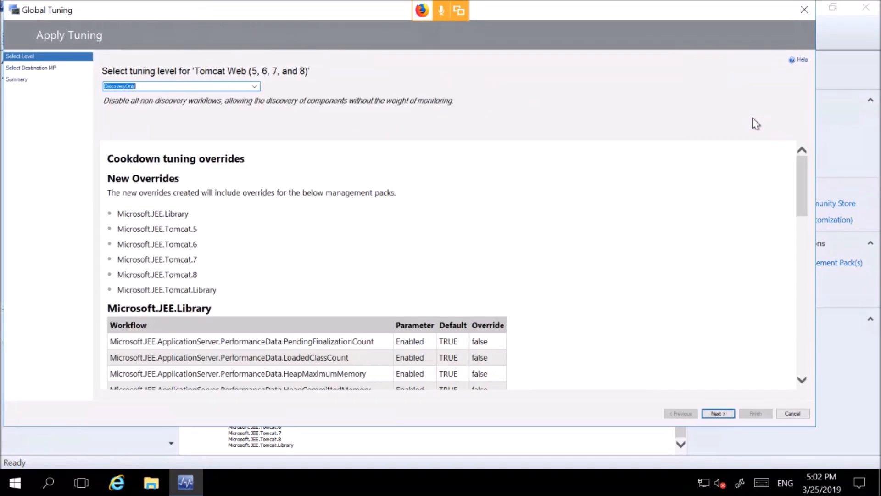
pyautogui.click(717, 413)
pyautogui.click(711, 415)
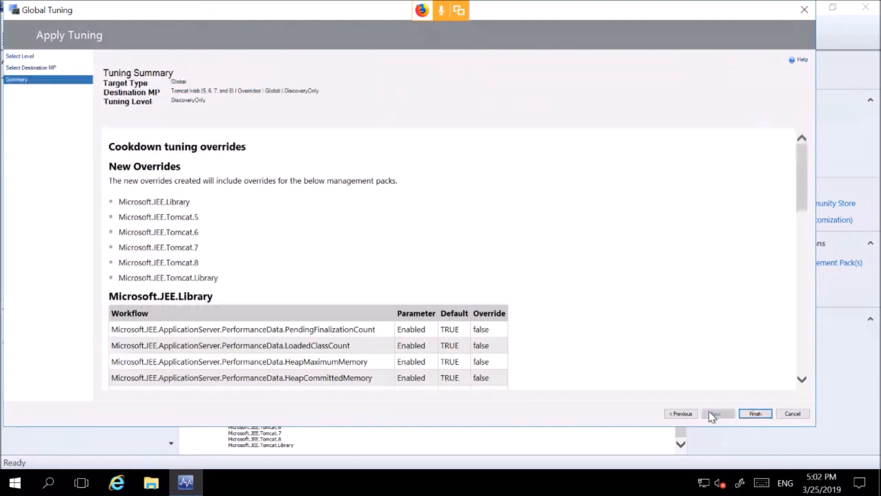
pyautogui.click(748, 415)
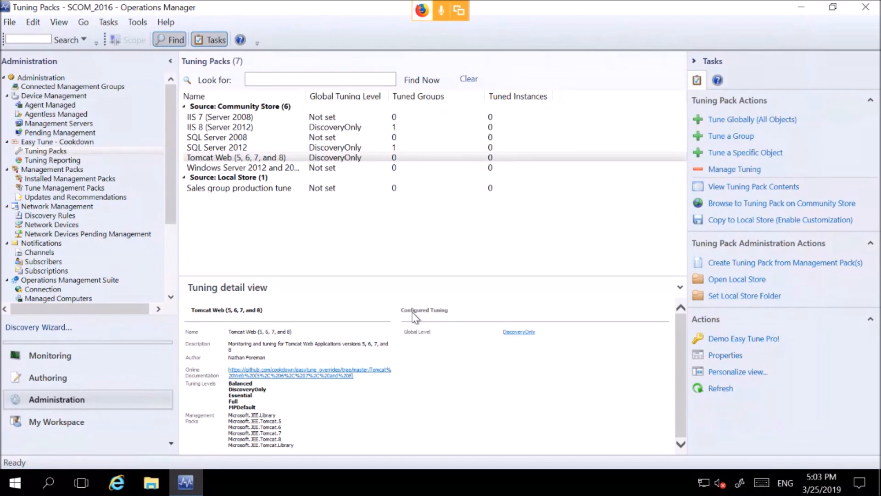
# Open the applied global override status for Tomcat Web and inspect the properties of the override flagged IncorrectValue.
pyautogui.click(518, 332)
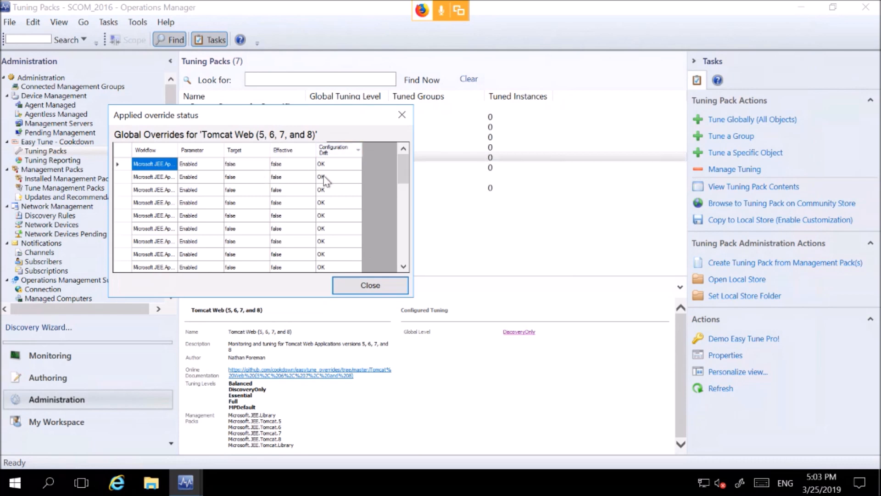
pyautogui.moveTo(403, 168); pyautogui.dragTo(402, 267)
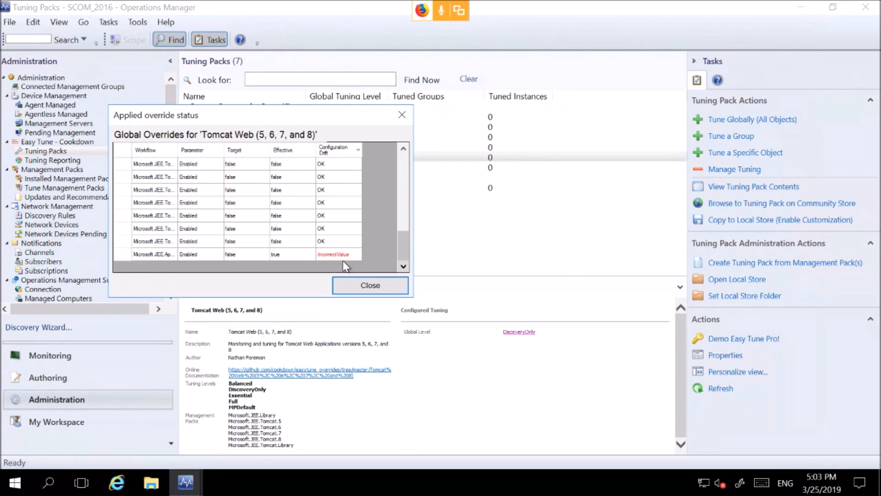
pyautogui.doubleClick(155, 256)
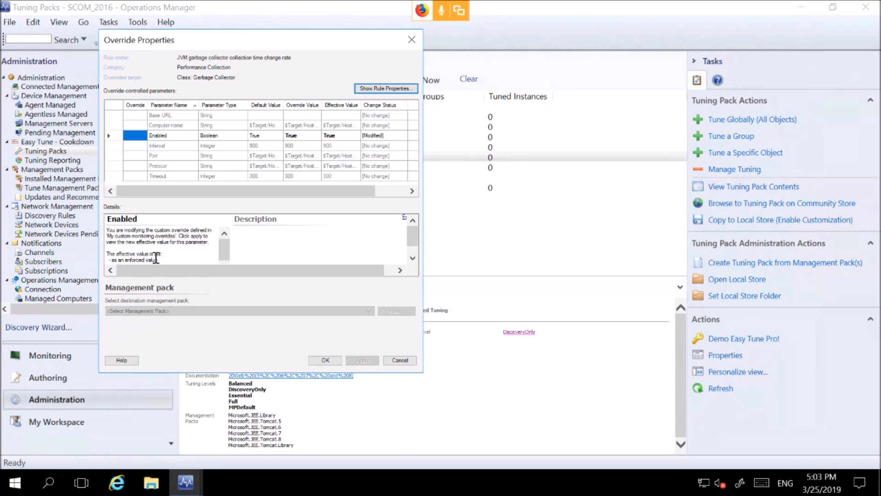
pyautogui.moveTo(156, 258); pyautogui.dragTo(161, 262)
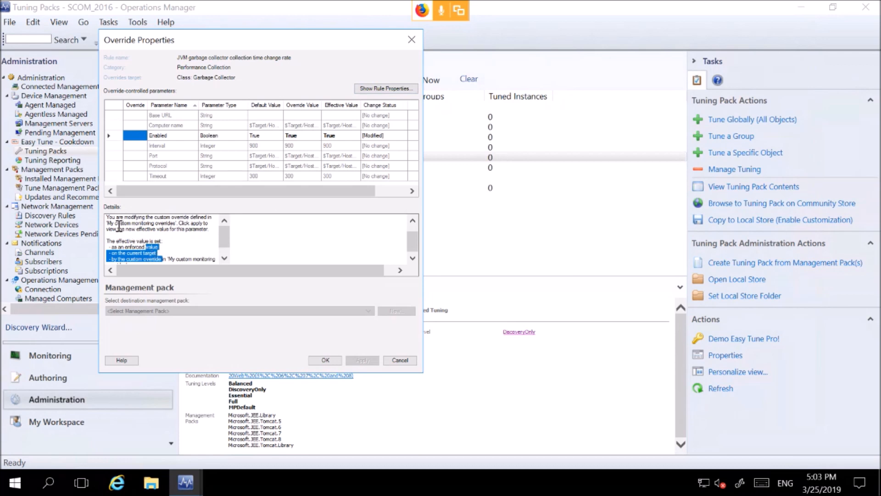
# Examine the effective-value details of the Tomcat Web override and close the applied override status.
pyautogui.moveTo(110, 223); pyautogui.dragTo(164, 223)
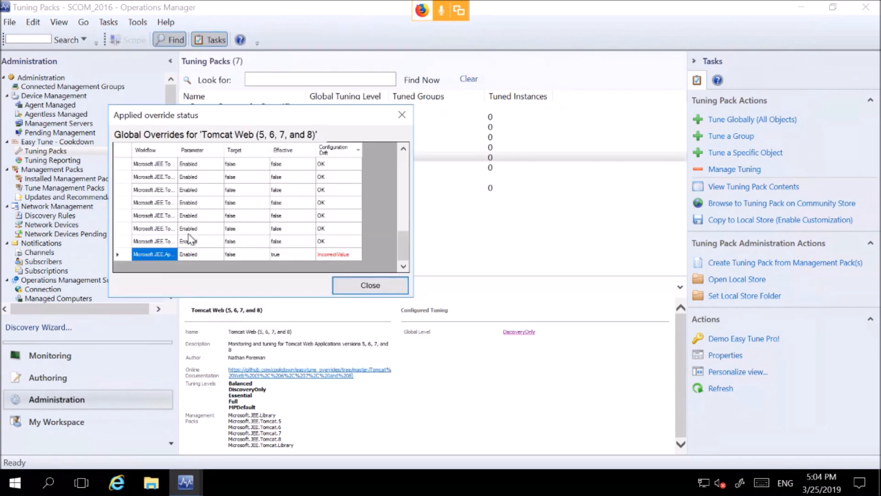
pyautogui.click(362, 289)
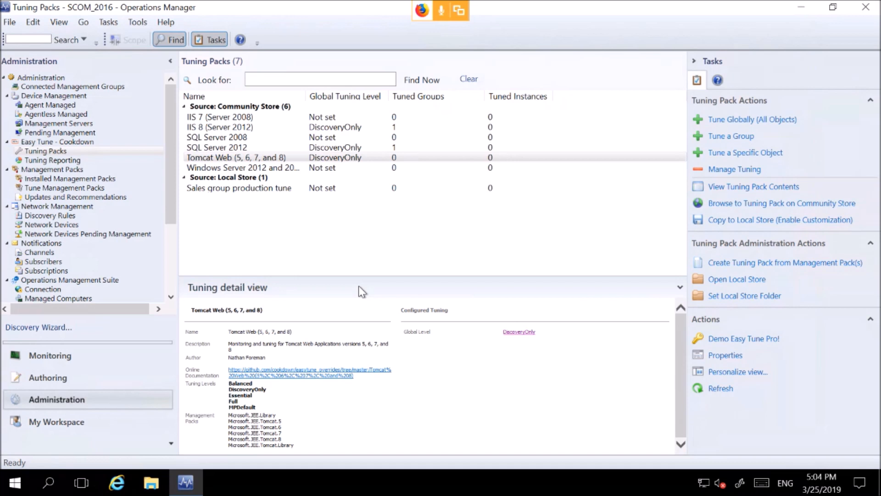
pyautogui.click(750, 263)
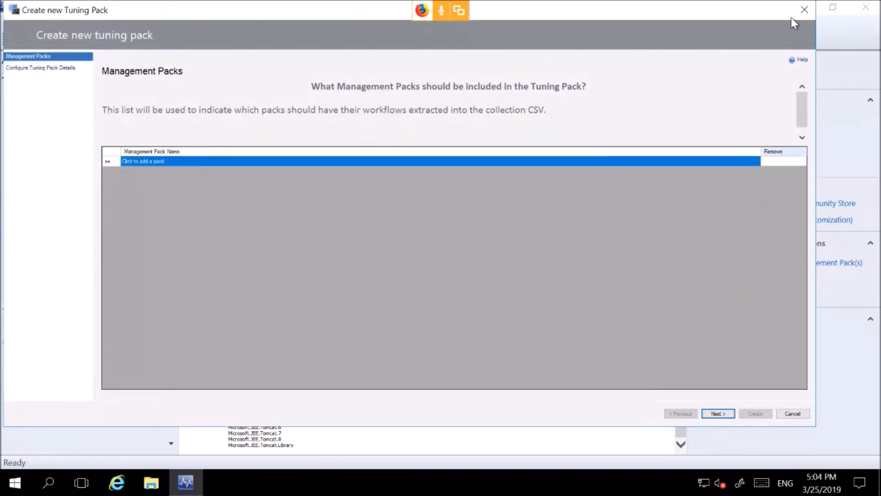
pyautogui.click(801, 11)
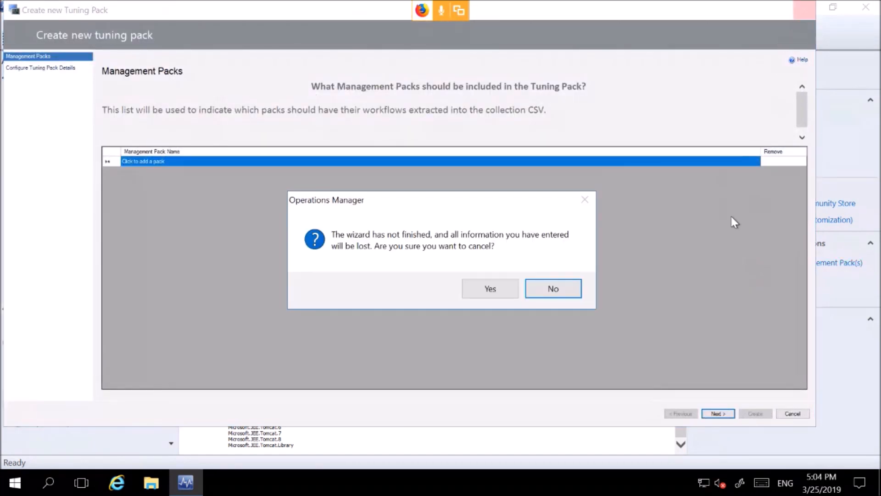
pyautogui.click(486, 295)
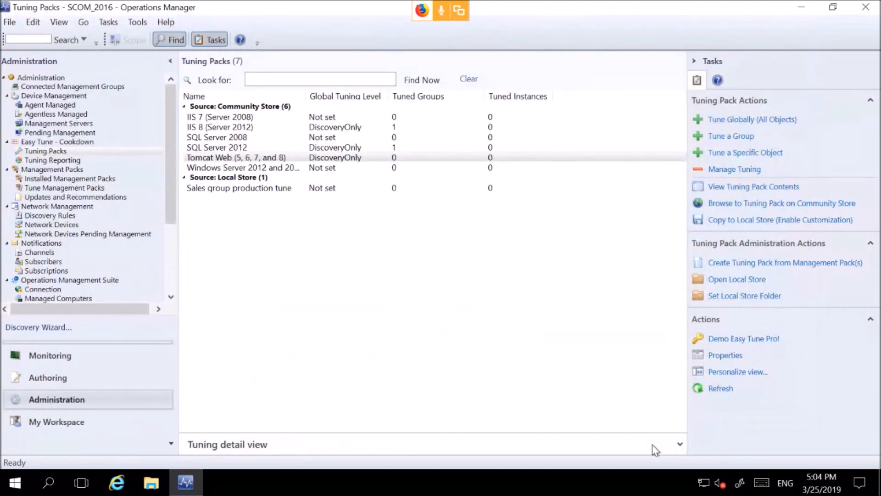
pyautogui.click(651, 445)
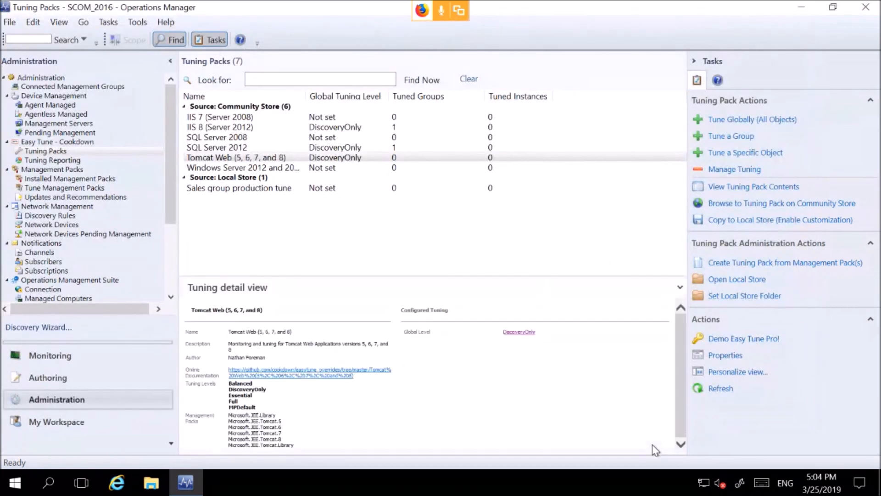
# Start a new tuning pack from management packs and add the SQL Server 2012 Always On, 2012 and 2014 discovery and monitoring packs.
pyautogui.click(719, 264)
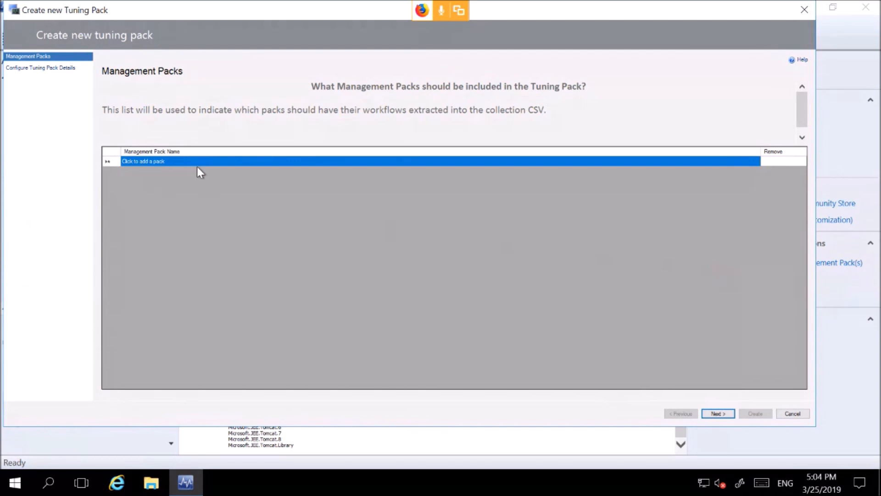
pyautogui.click(158, 162)
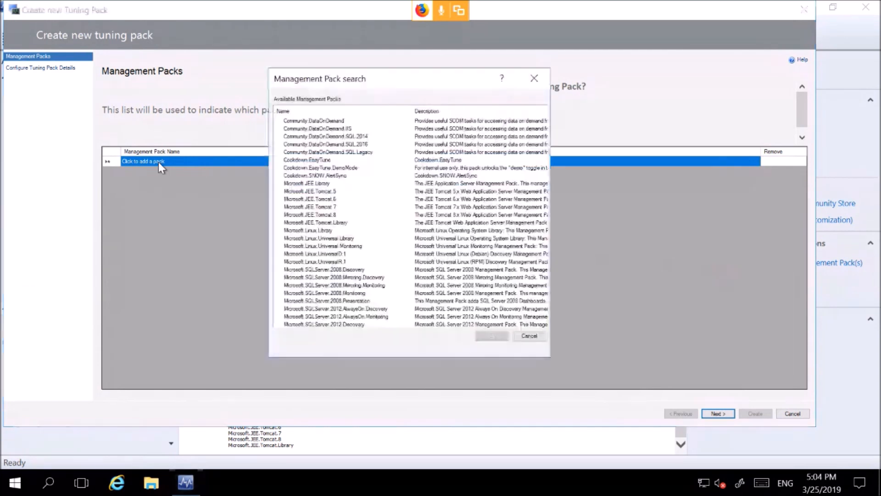
pyautogui.click(358, 309)
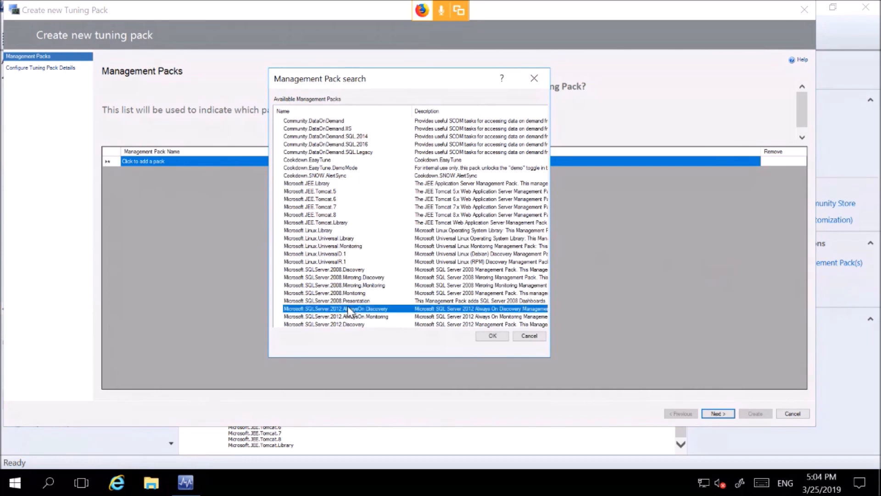
pyautogui.scroll(-1, 398, 303)
pyautogui.hotkey('shift', 'Down')
pyautogui.hotkey('shift', 'Down')
pyautogui.hotkey('shift', 'Down')
pyautogui.hotkey('shift', 'Down')
pyautogui.hotkey('shift', 'Down')
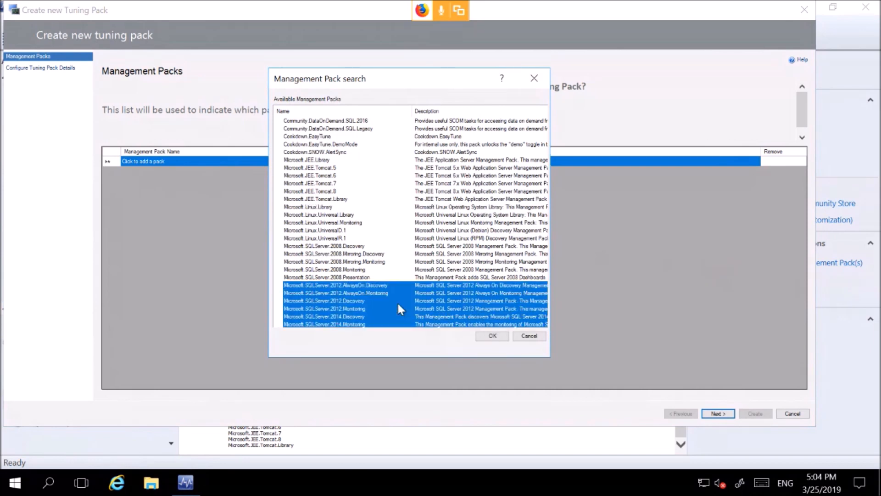
pyautogui.hotkey('shift', 'Down')
pyautogui.hotkey('shift', 'Down')
pyautogui.hotkey('shift', 'Down')
pyautogui.scroll(-4, 398, 304)
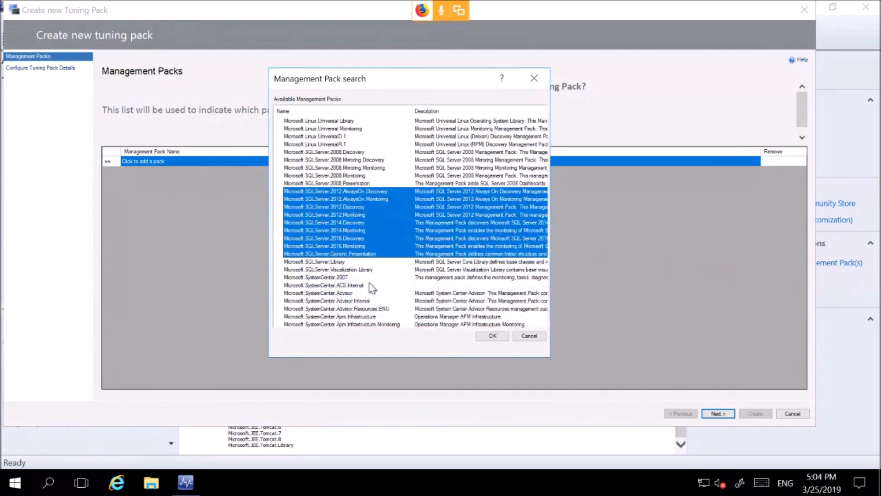
pyautogui.hotkey('shift', 'Up')
pyautogui.hotkey('shift', 'Up')
pyautogui.hotkey('shift', 'Up')
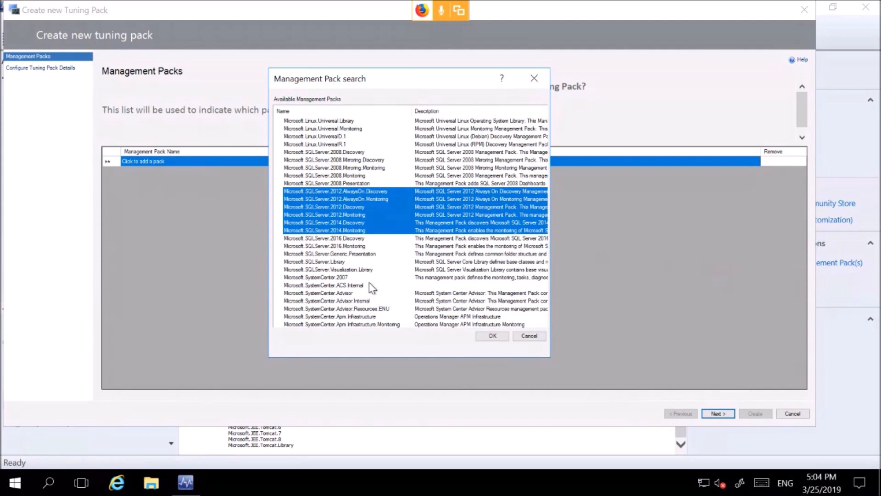
pyautogui.click(487, 338)
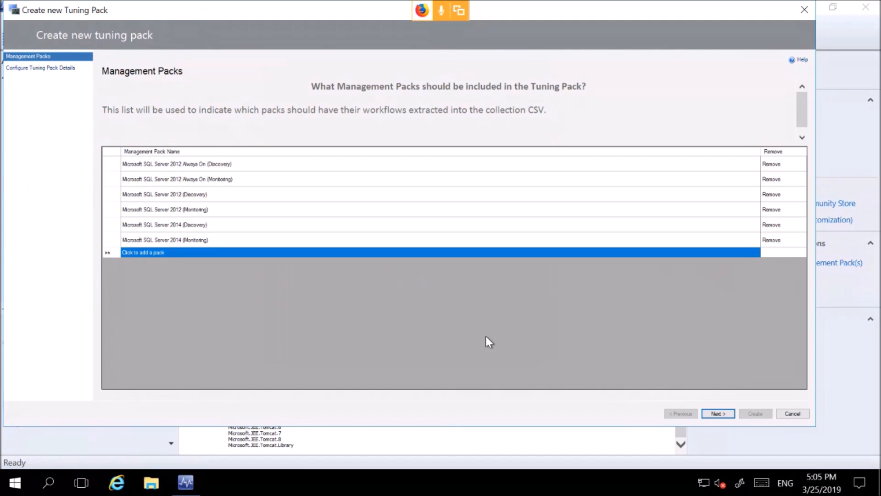
# Proceed to the tuning pack details and name the pack "BC Corps SQL 2014+ 2016 tuning pack".
pyautogui.click(716, 413)
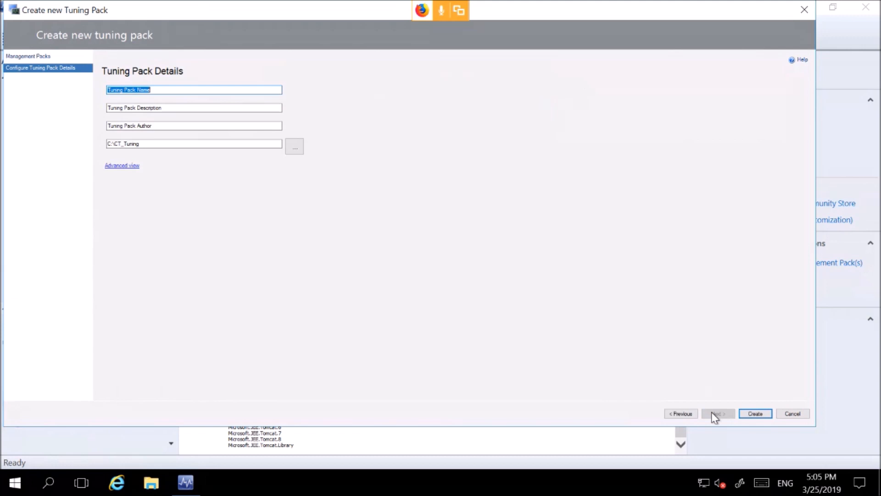
pyautogui.write('C')
pyautogui.press('BackSpace')
pyautogui.write('BC Corps SLQ 2014+ 2016 tuning p')
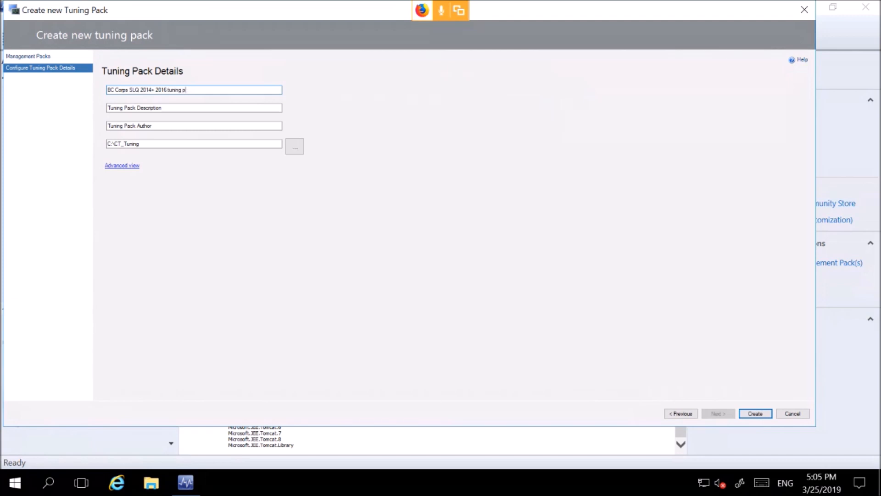
pyautogui.write('ack')
pyautogui.click(139, 89)
pyautogui.press('BackSpace')
pyautogui.press('BackSpace')
pyautogui.write('QL')
# Enter the author's first name and create the tuning pack in C:\CT_Tuning, keeping the default description.
pyautogui.doubleClick(261, 107)
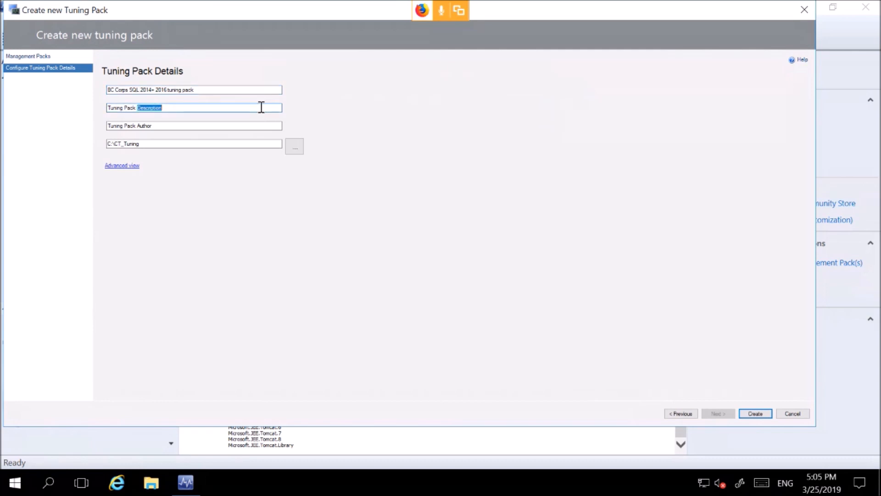
pyautogui.click(208, 127)
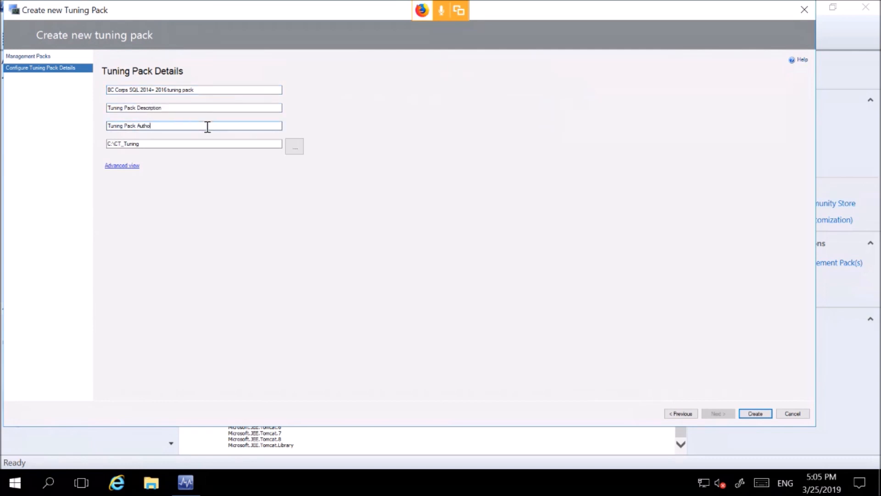
pyautogui.hotkey('ctrl', 'shift', 'Left')
pyautogui.hotkey('ctrl', 'shift', 'Left')
pyautogui.hotkey('ctrl', 'shift', 'Left')
pyautogui.write('Bruce')
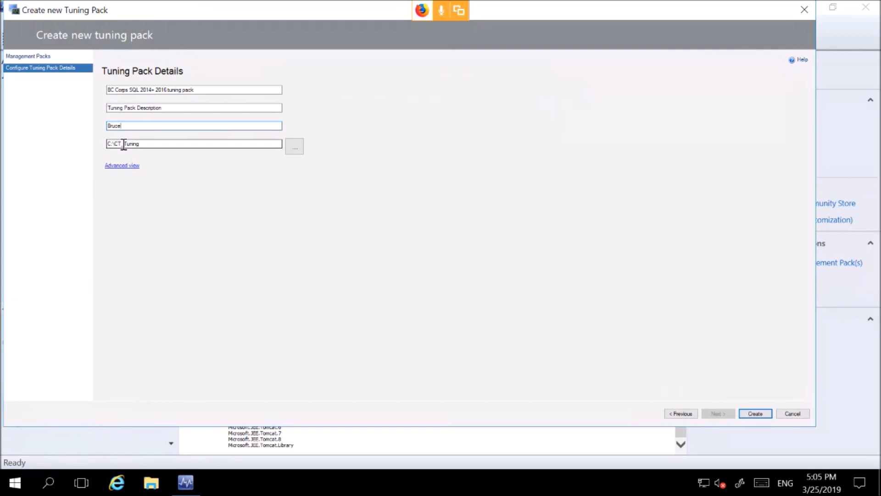
pyautogui.click(762, 413)
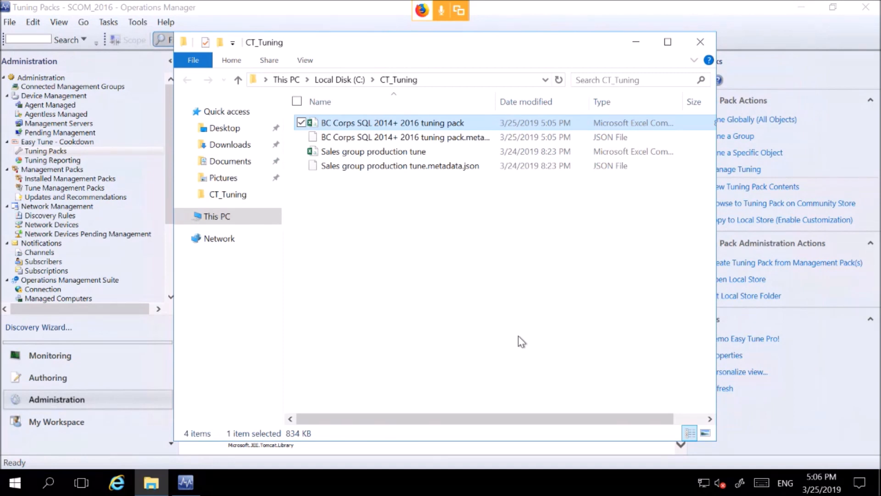
# Open the "BC Corps SQL 2014+ 2016 tuning pack" CSV file from CT_Tuning in Excel and accept the Office license agreement.
pyautogui.click(375, 137)
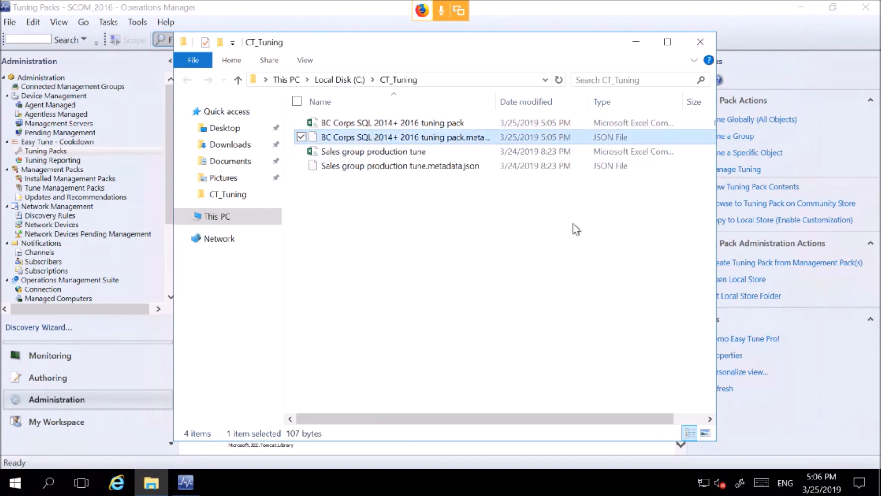
pyautogui.press('Up')
pyautogui.press('Down')
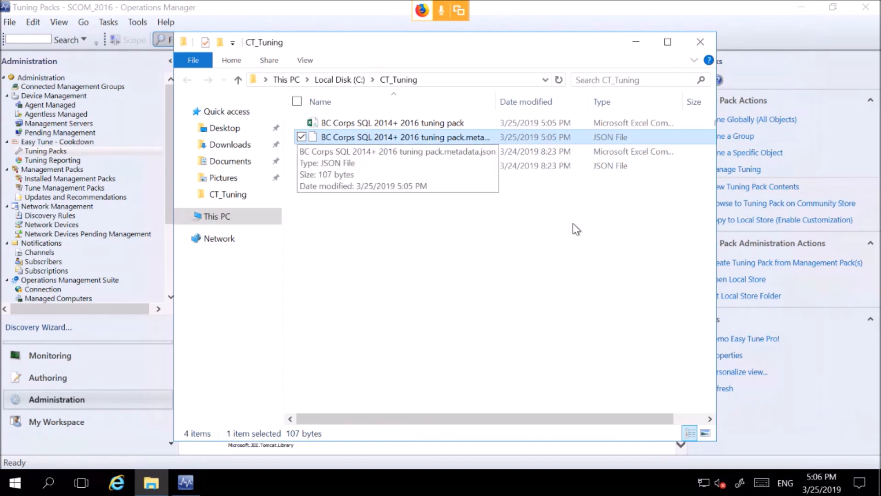
pyautogui.press('Up')
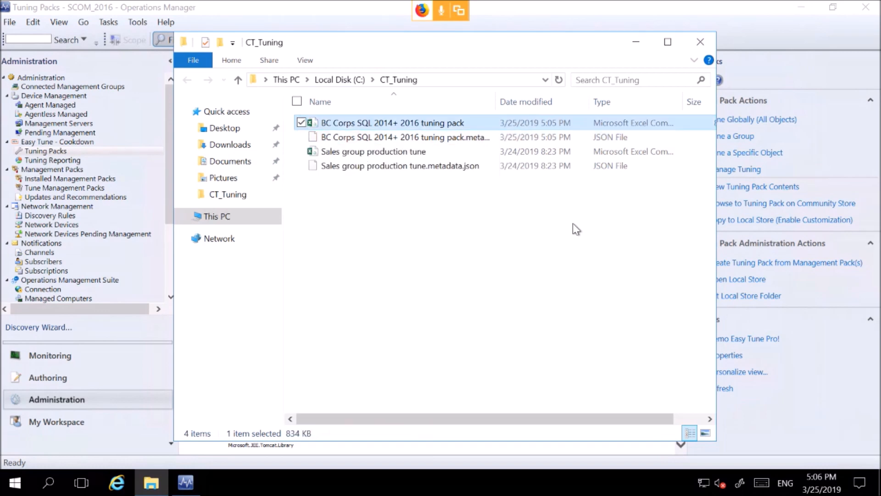
pyautogui.doubleClick(317, 125)
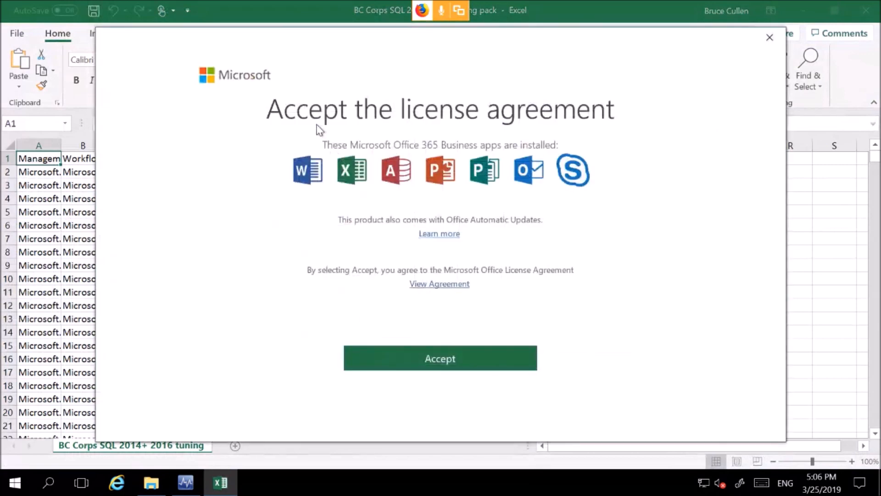
pyautogui.click(428, 361)
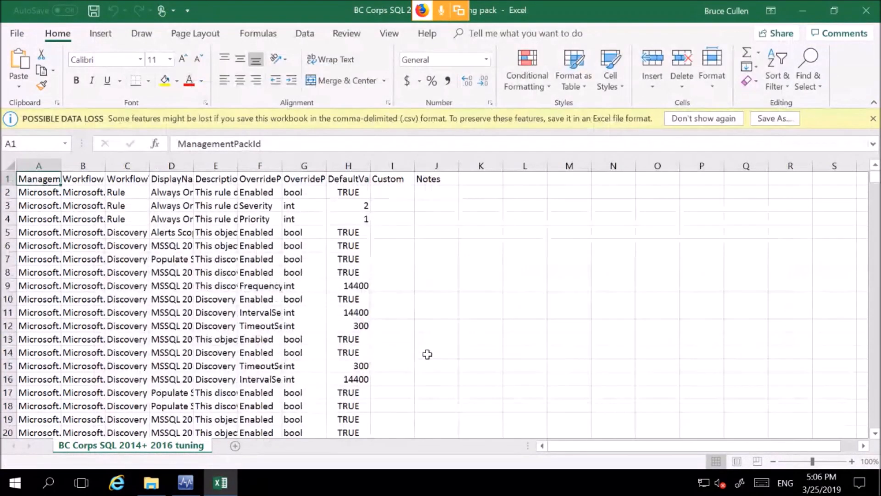
# Widen columns B through I equally so that their headings are fully readable.
pyautogui.click(310, 223)
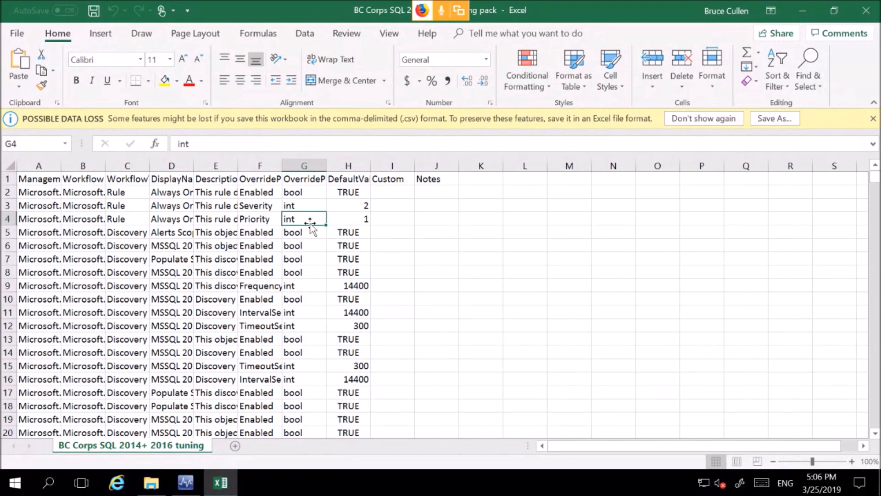
pyautogui.click(37, 165)
pyautogui.moveTo(371, 183); pyautogui.dragTo(403, 177)
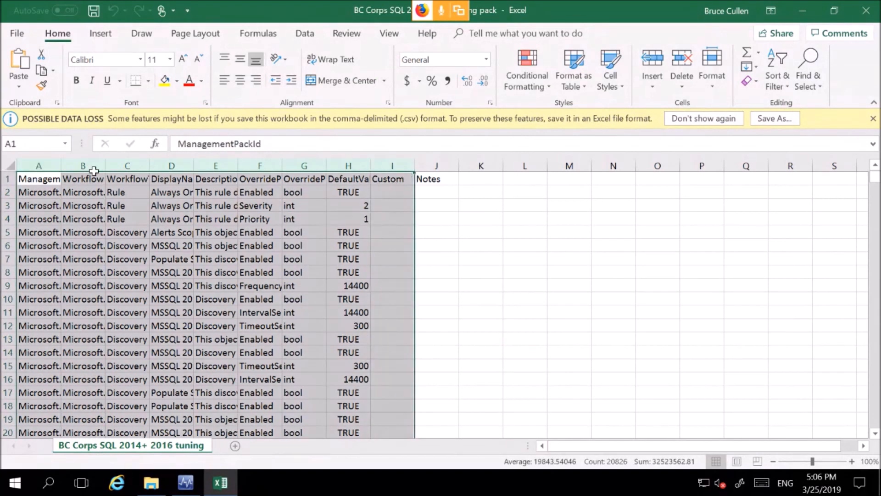
pyautogui.moveTo(97, 167); pyautogui.dragTo(393, 167)
pyautogui.moveTo(415, 167); pyautogui.dragTo(517, 177)
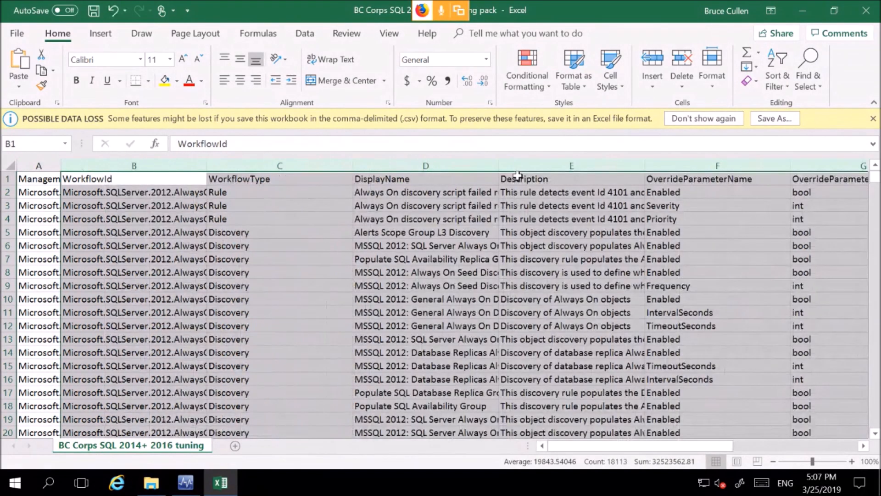
# Examine the first workflow row across the columns from ManagementPackId to DefaultValue, including the override parameter name and type.
pyautogui.click(325, 204)
pyautogui.press('Left')
pyautogui.press('Left')
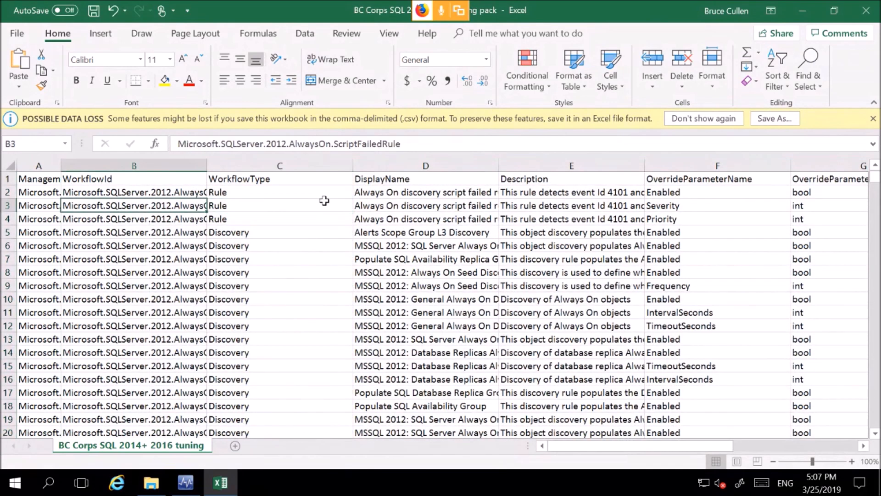
pyautogui.press('Up')
pyautogui.press('Up')
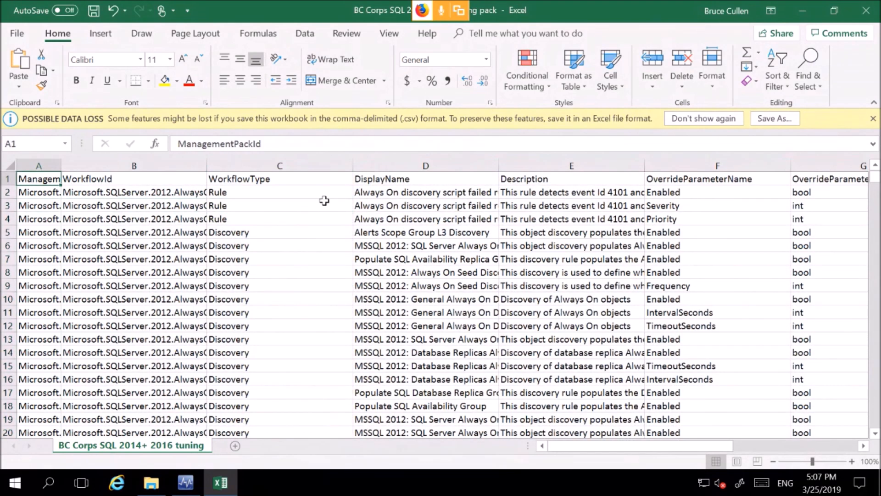
pyautogui.press('Down')
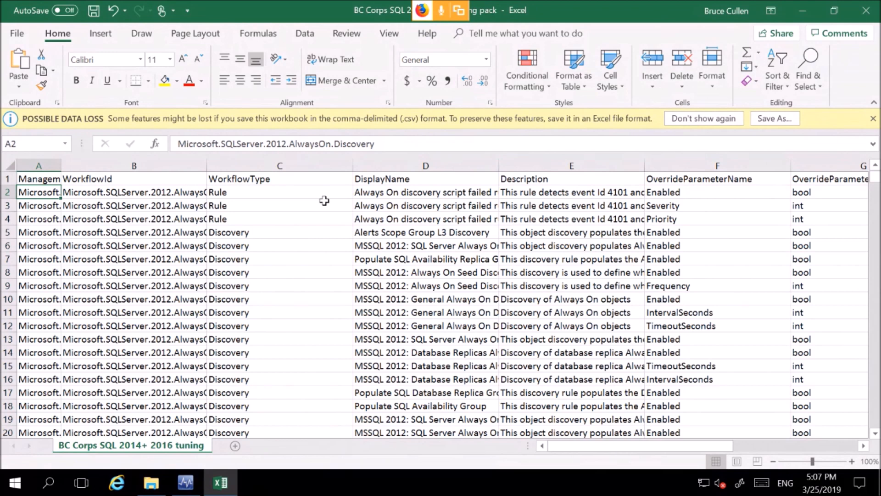
pyautogui.press('Right')
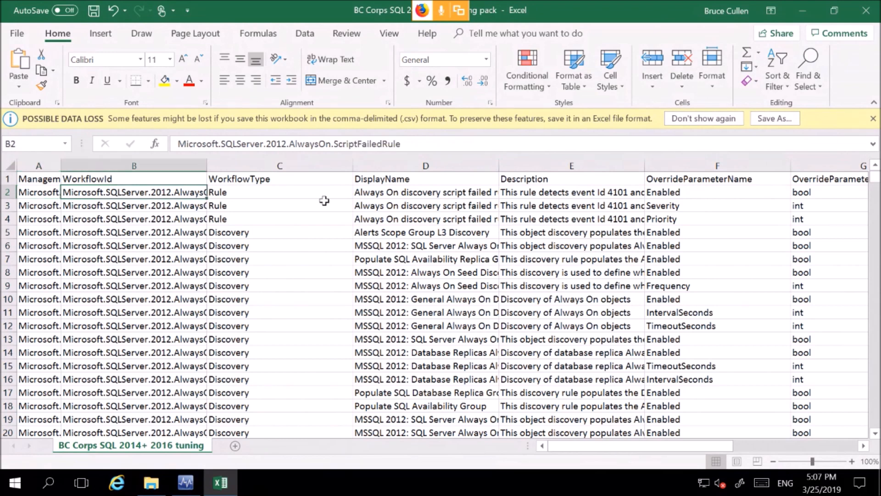
pyautogui.press('Right')
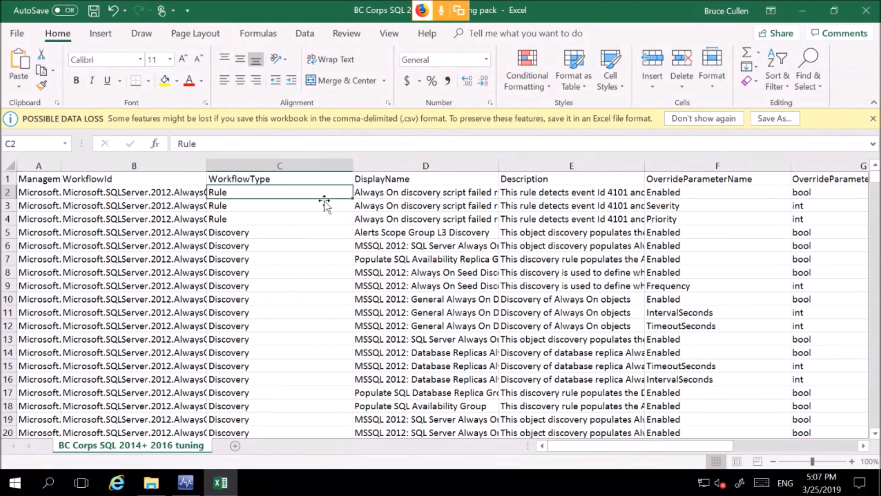
pyautogui.press('Right')
pyautogui.press('Right')
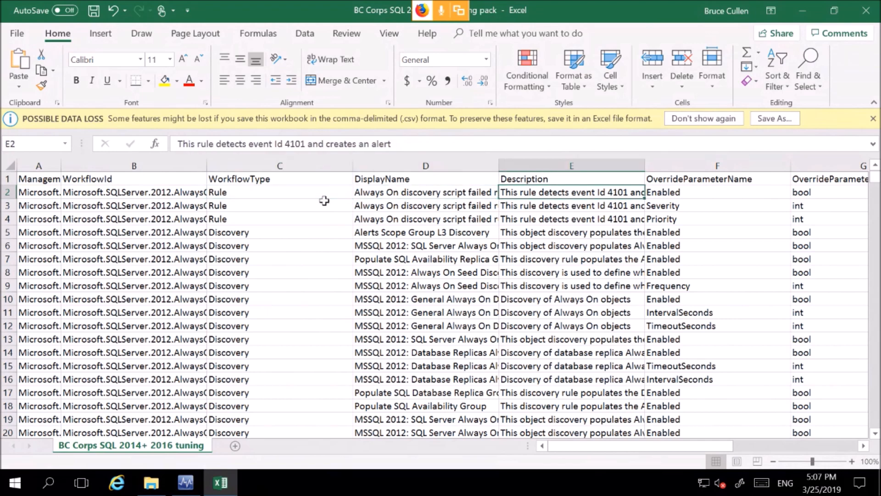
pyautogui.press('Right')
pyautogui.press('Right')
pyautogui.press('Right')
pyautogui.press('Right')
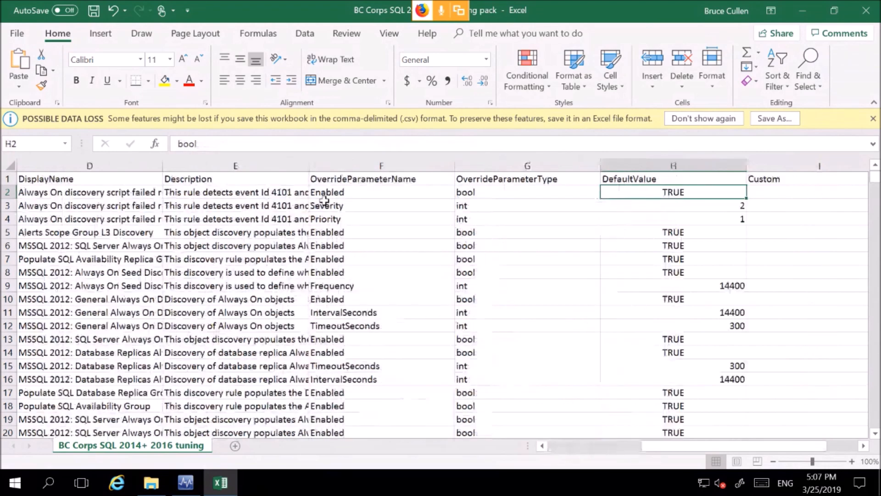
pyautogui.press('Left')
pyautogui.press('Left')
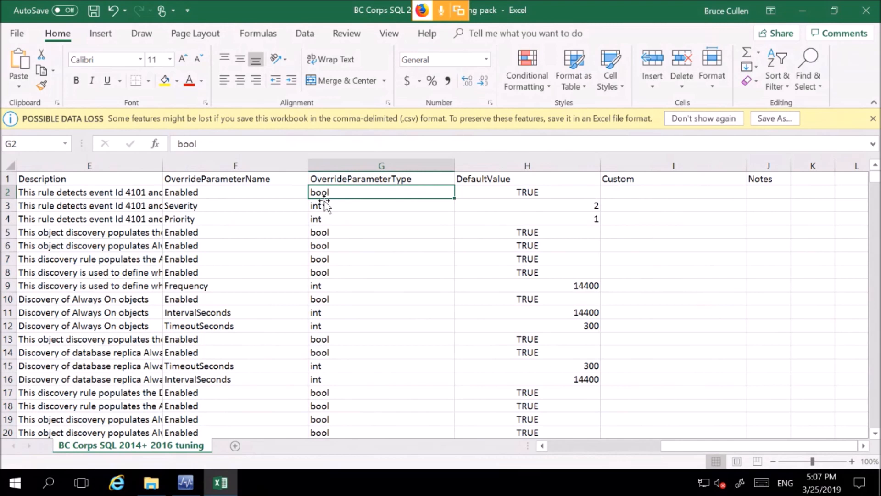
# Rename the Custom column heading in cell I1 to "BC Custom Level".
pyautogui.press('Right')
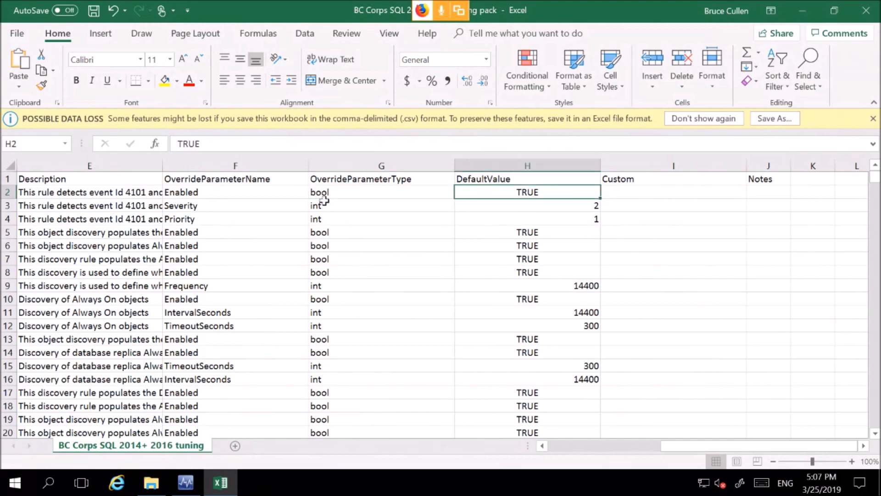
pyautogui.press('Right')
pyautogui.press('Right')
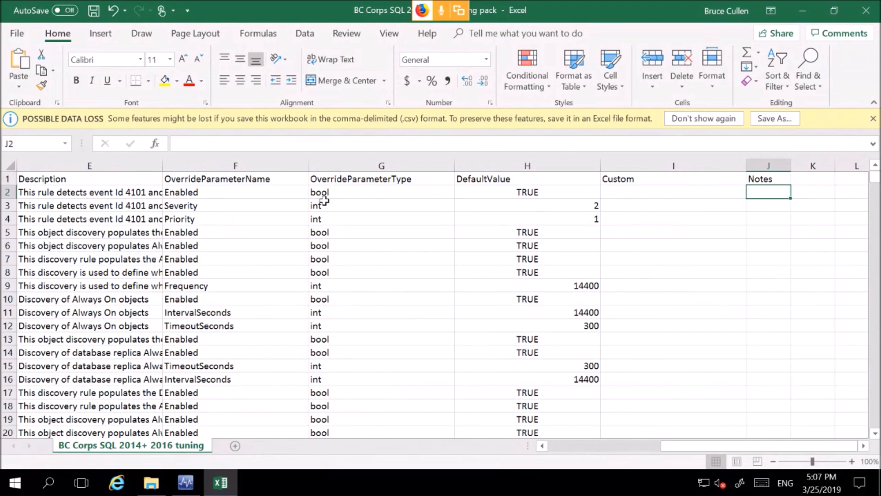
pyautogui.press('Up')
pyautogui.press('Left')
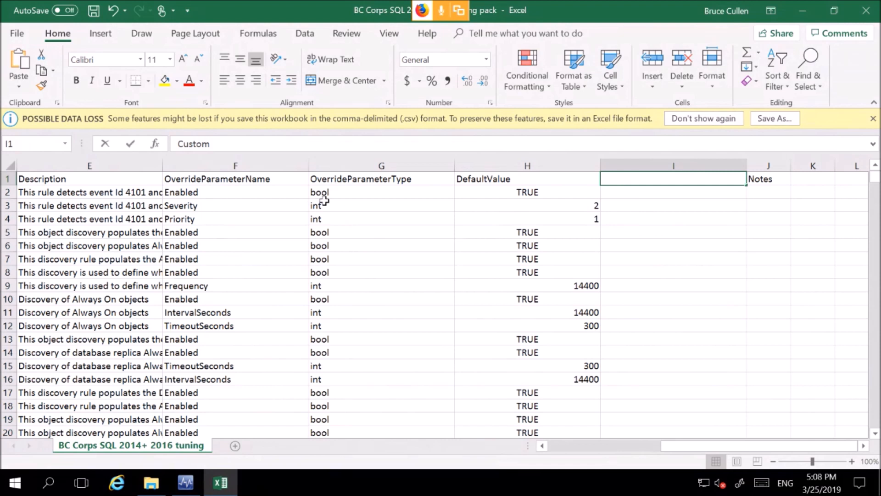
pyautogui.write('BC Cu')
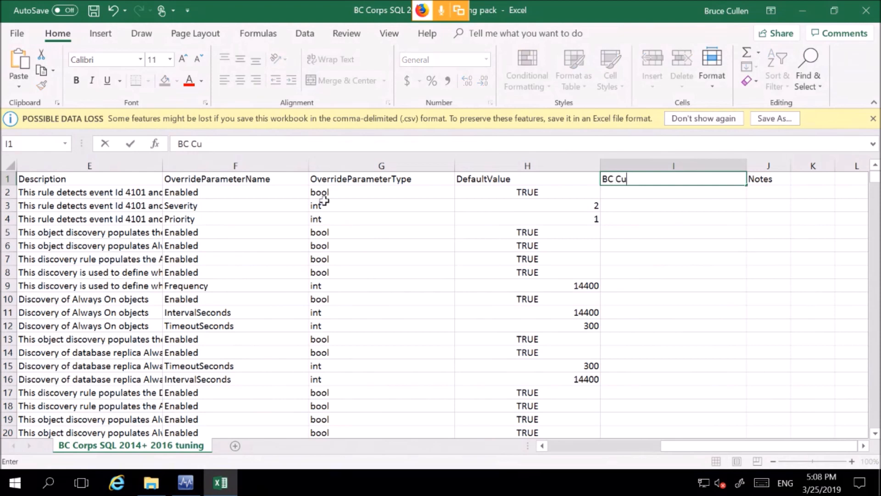
pyautogui.write('stom Level')
pyautogui.press('Return')
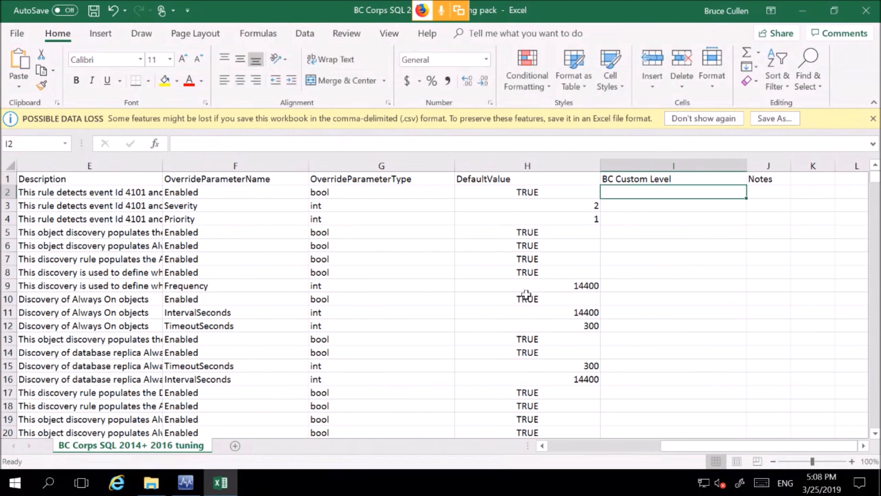
# Fill in BC Custom Level override values: FALSE in I2, 1 in I3 and FALSE in I7.
pyautogui.write('FALSE')
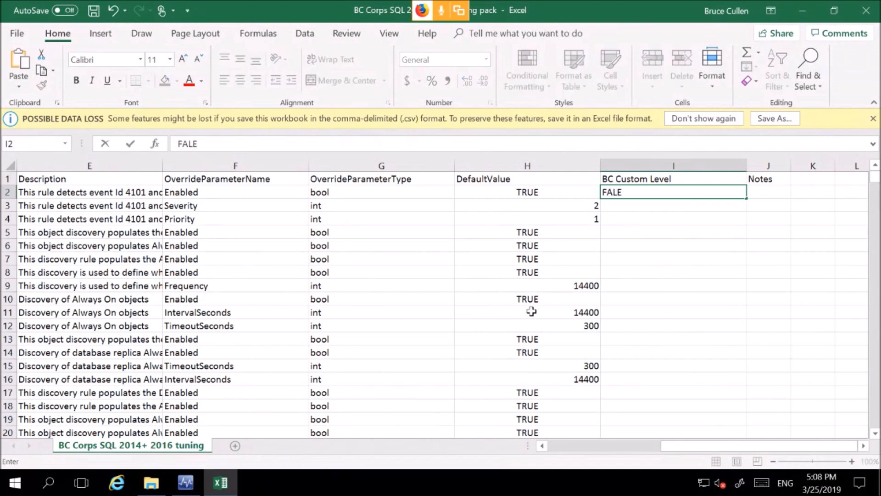
pyautogui.press('Return')
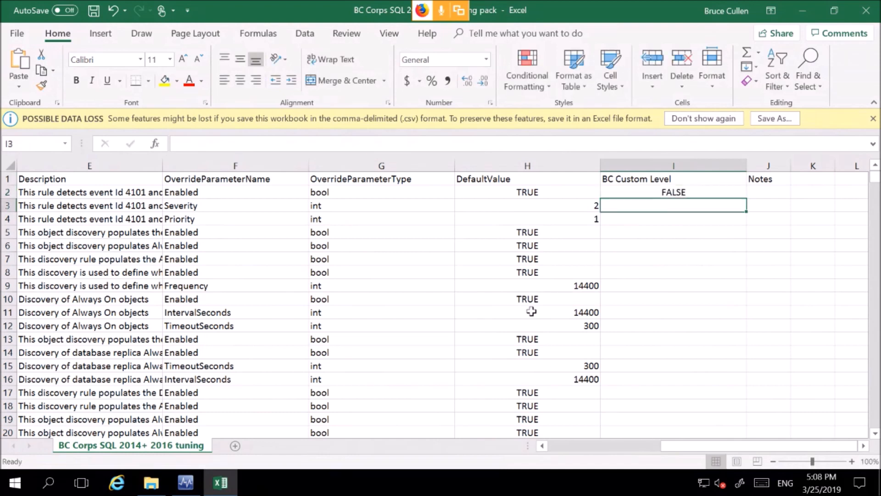
pyautogui.write('1')
pyautogui.press('Return')
pyautogui.press('Down')
pyautogui.press('Down')
pyautogui.press('Down')
pyautogui.write('FALSE')
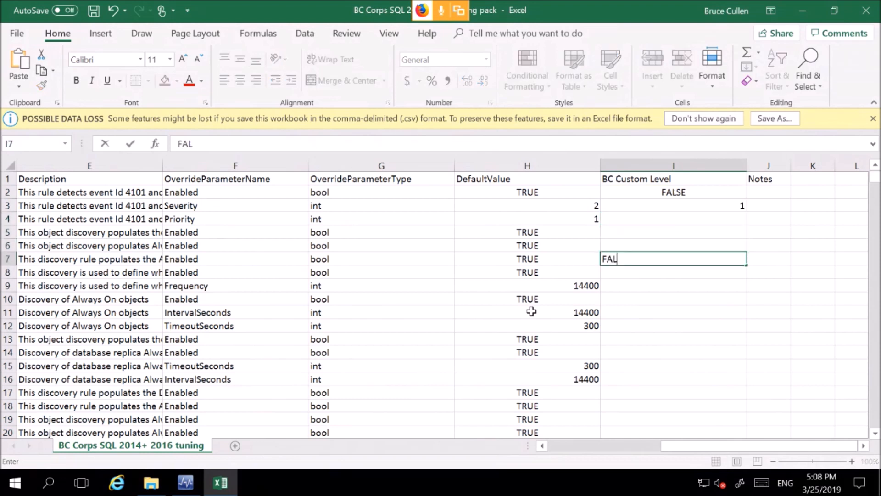
# Save and close the tuning pack CSV, and switch back to Operations Manager.
pyautogui.click(93, 10)
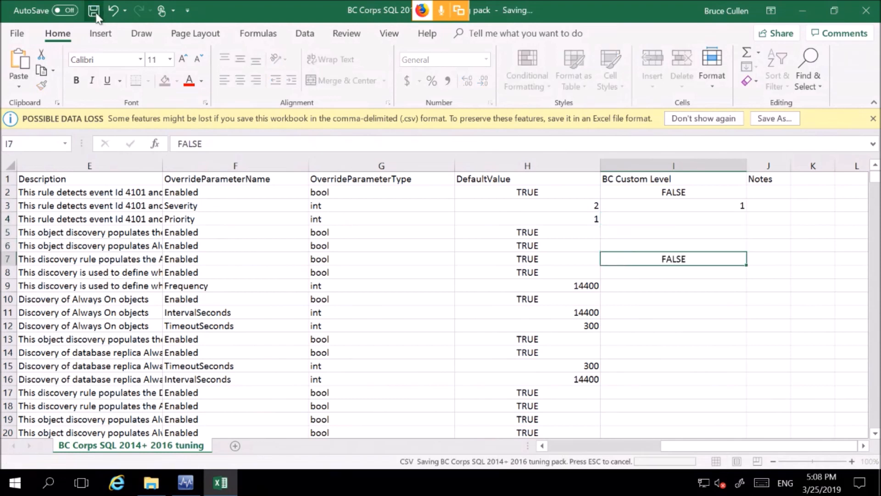
pyautogui.click(864, 11)
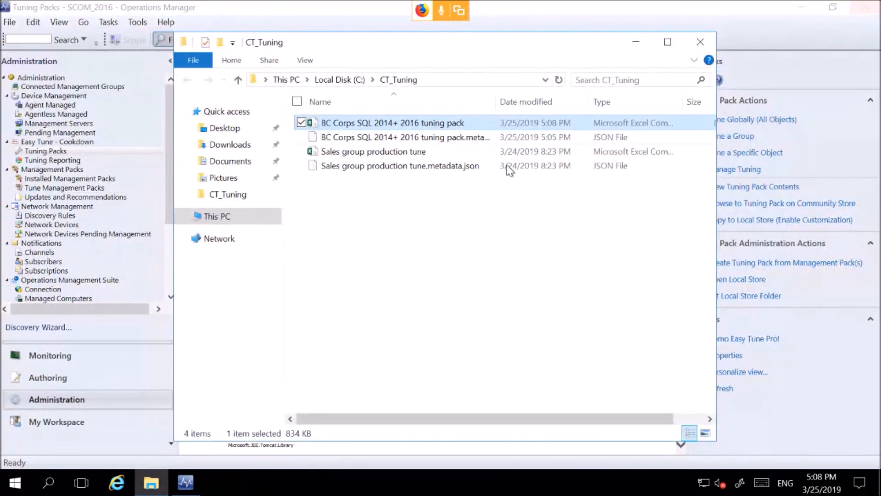
pyautogui.click(581, 18)
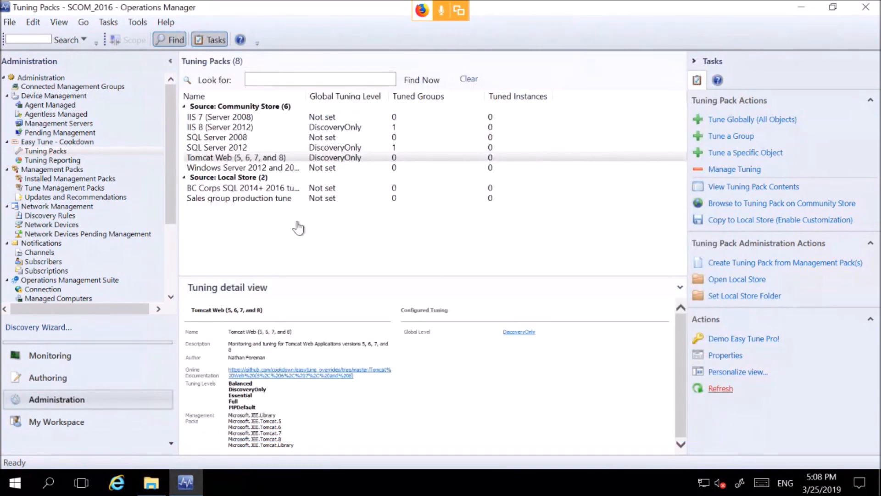
# Start group tuning for the BC Corps SQL 2014+ 2016 tuning pack and choose the BC Custom Level tuning level.
pyautogui.click(260, 189)
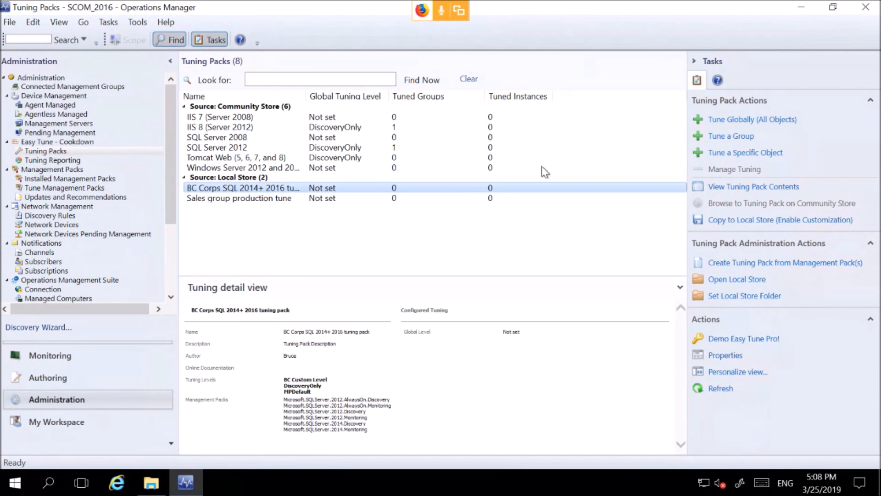
pyautogui.click(725, 121)
pyautogui.click(731, 136)
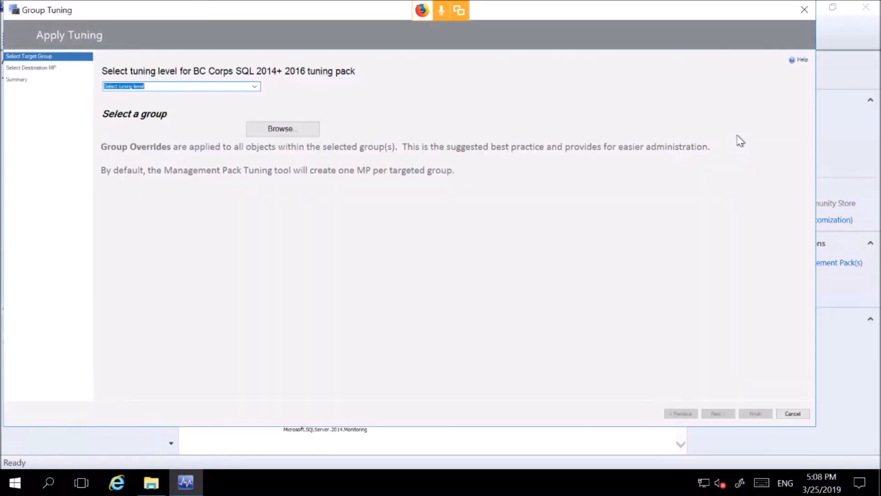
pyautogui.click(254, 87)
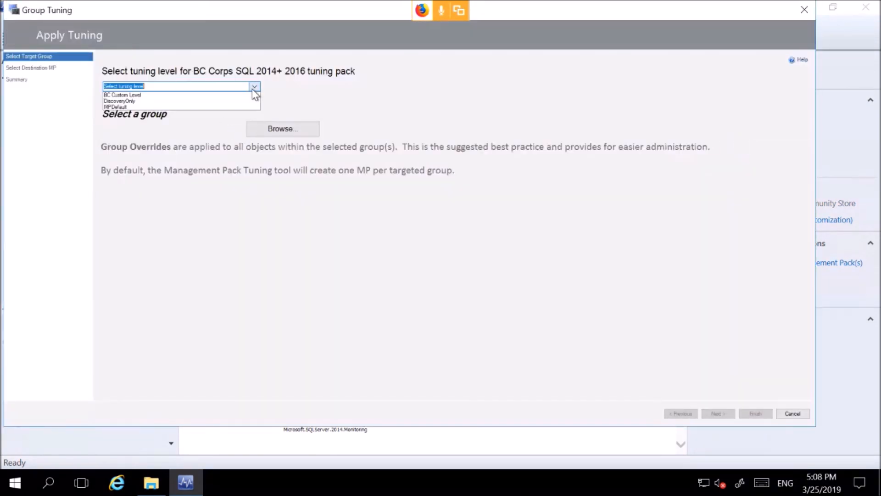
pyautogui.click(186, 102)
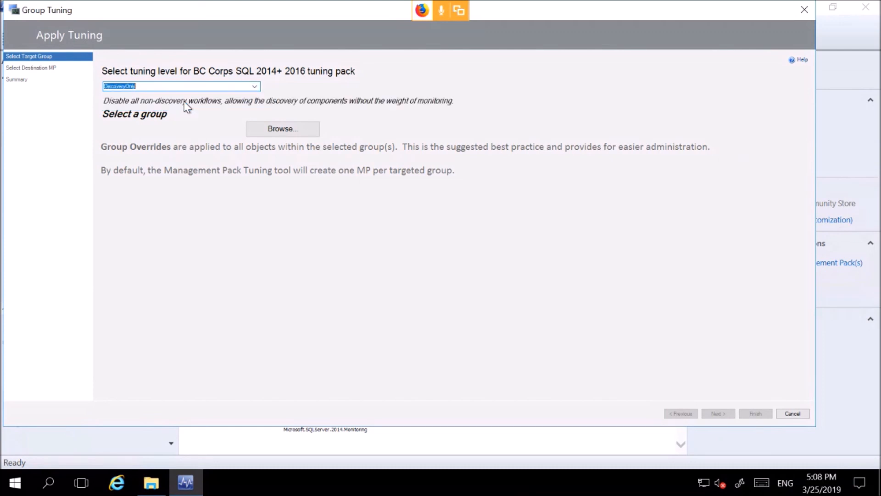
pyautogui.press('Down')
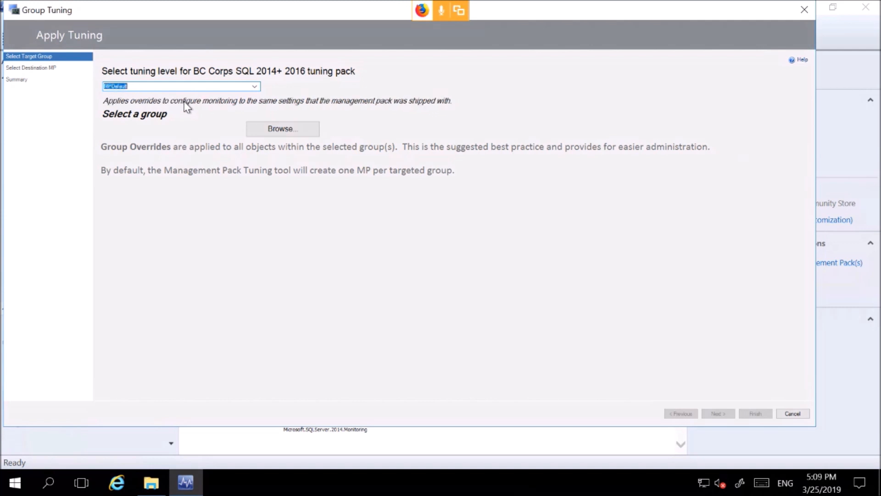
pyautogui.press('Down')
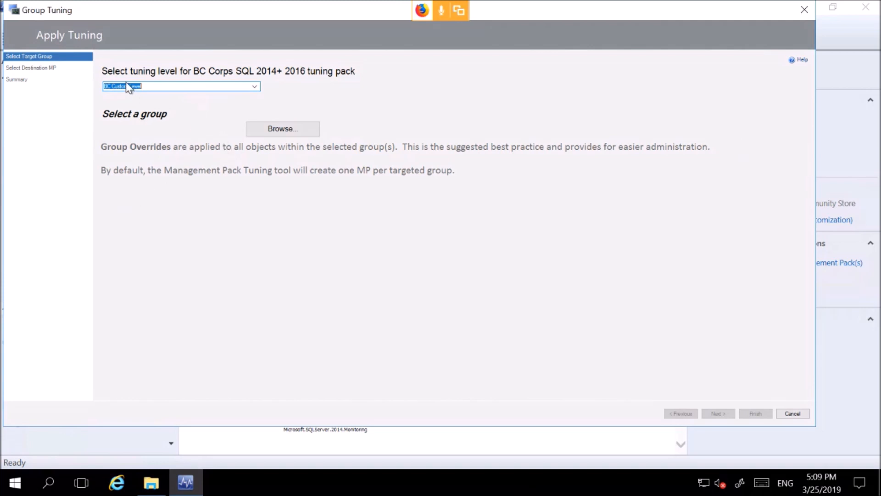
# Search the groups for "sql" and set SQL Server 2012 Databases Group as the tuning target.
pyautogui.click(265, 132)
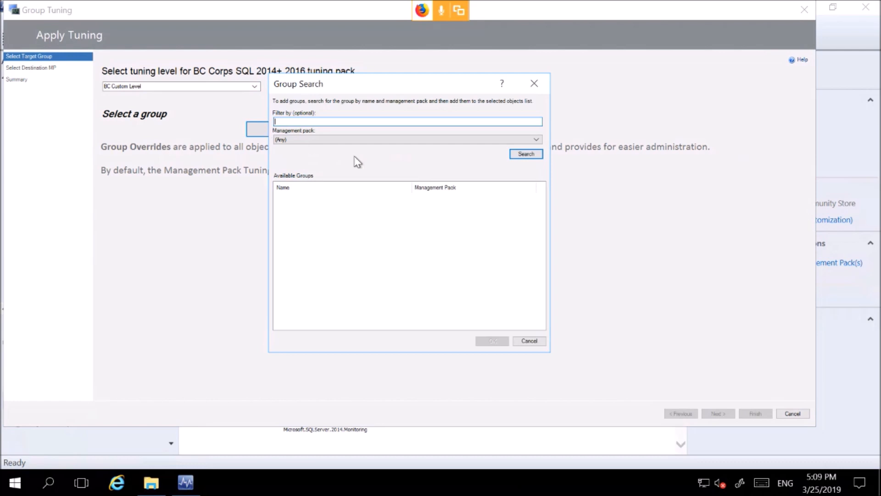
pyautogui.click(526, 154)
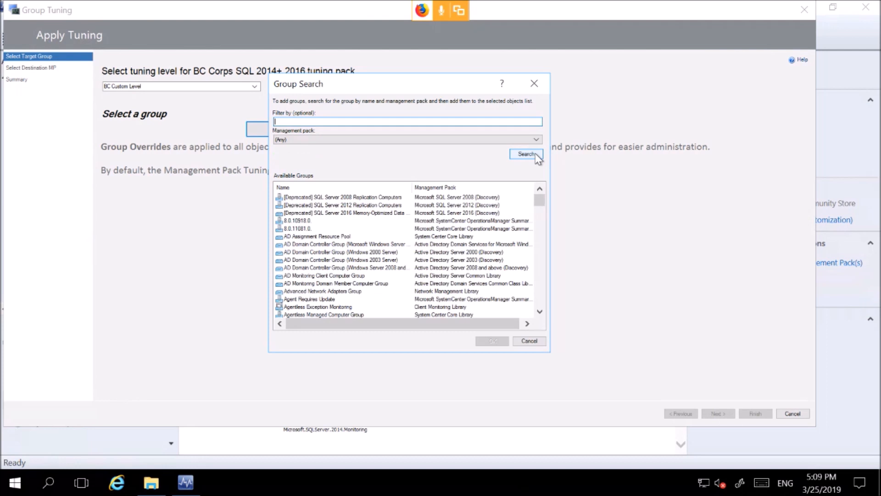
pyautogui.write('sql')
pyautogui.click(526, 155)
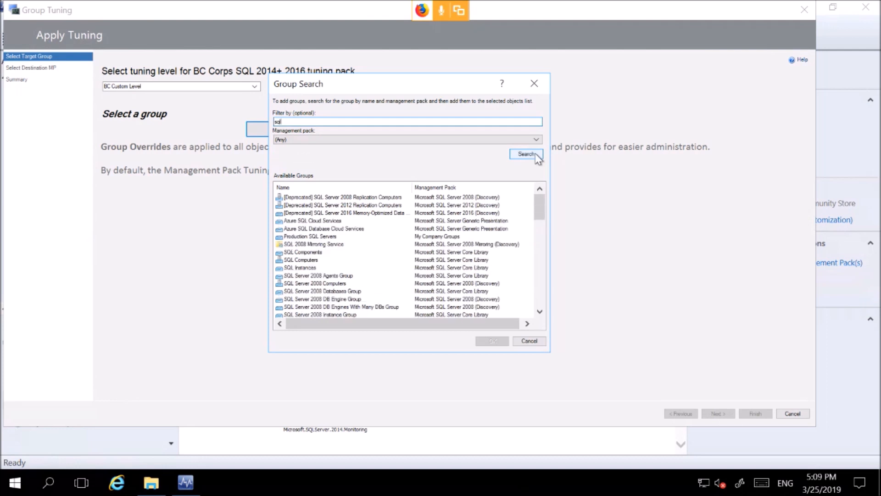
pyautogui.click(355, 293)
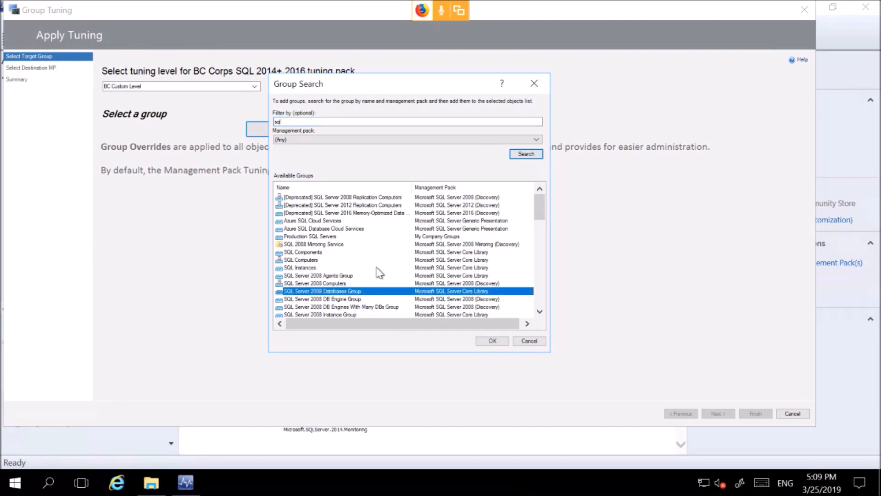
pyautogui.click(542, 301)
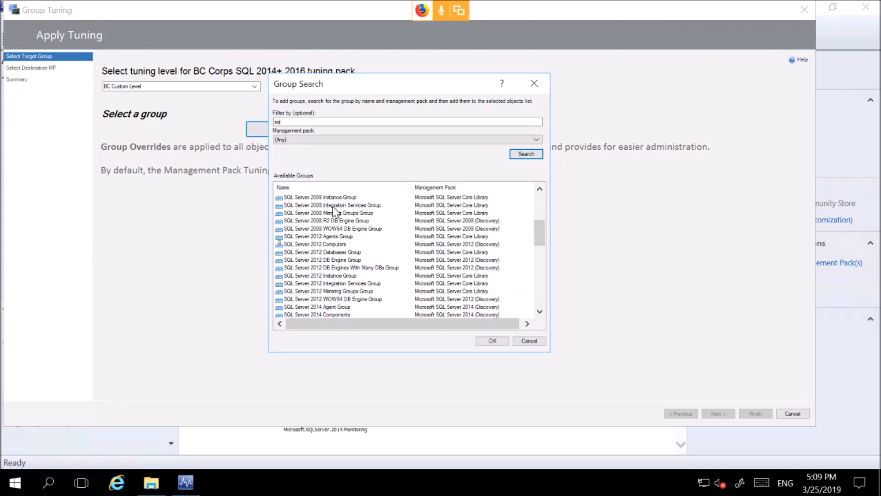
pyautogui.click(348, 252)
pyautogui.click(493, 341)
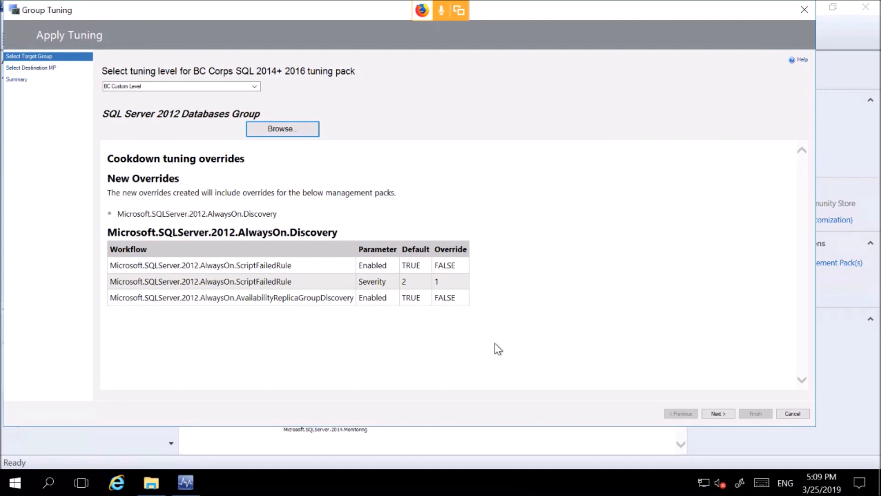
# Keep the automatically generated destination management pack and apply the group tuning.
pyautogui.click(707, 414)
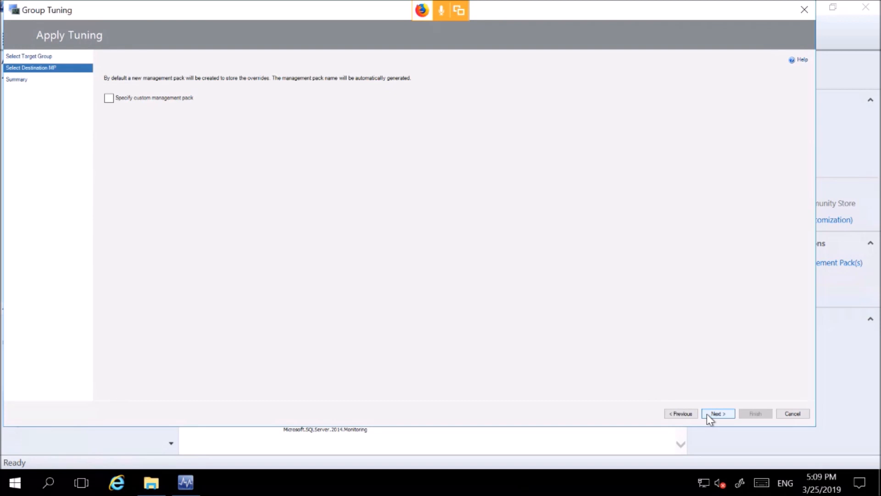
pyautogui.click(707, 414)
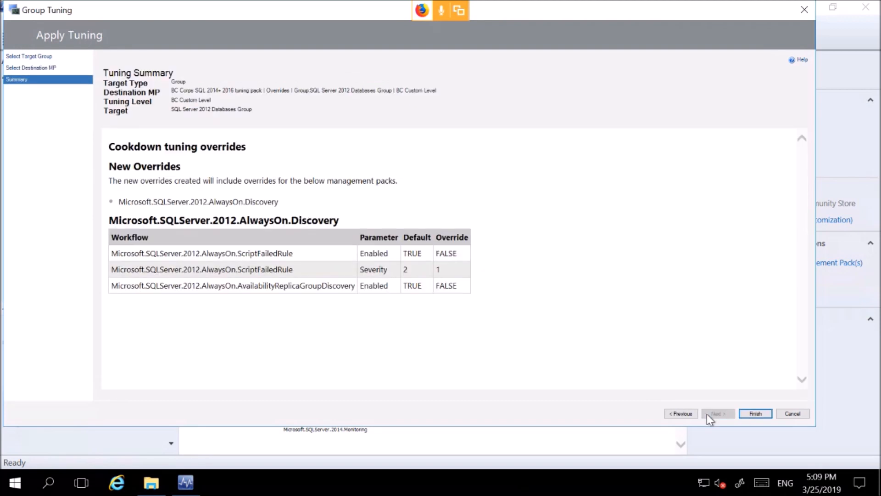
pyautogui.click(743, 414)
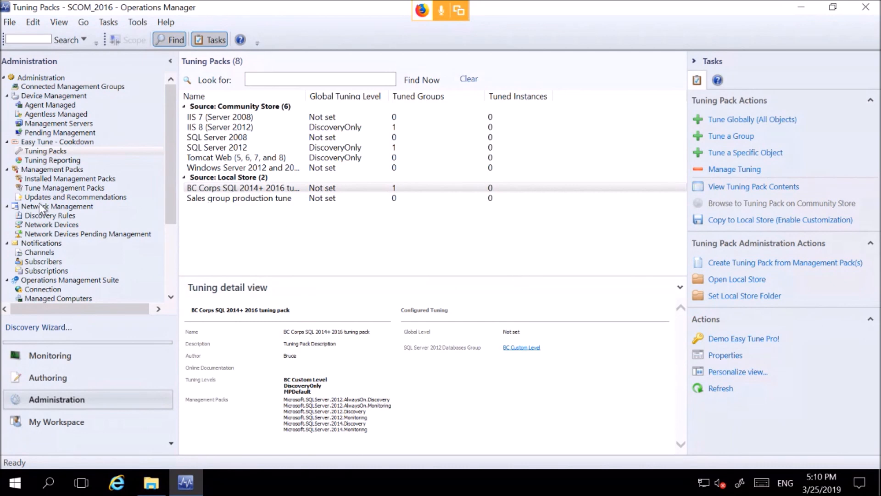
# Review the Tuning Reporting list grouped by target, by tuning pack and by target type.
pyautogui.click(55, 162)
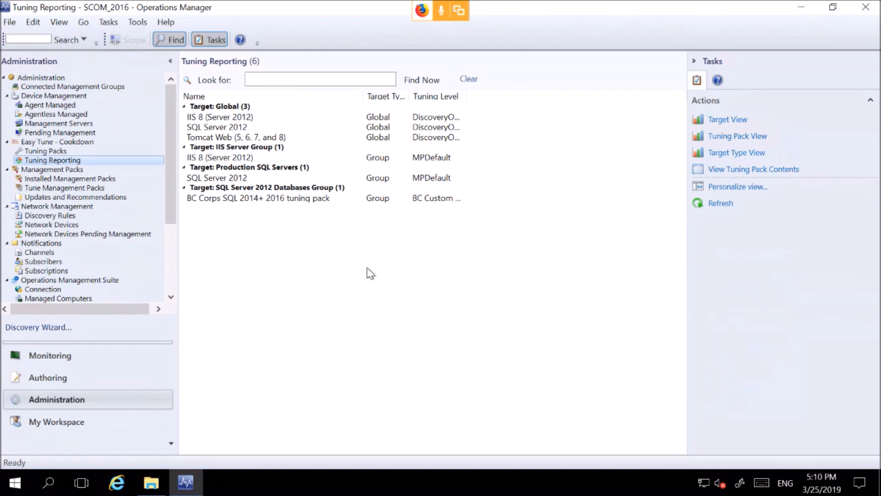
pyautogui.click(729, 120)
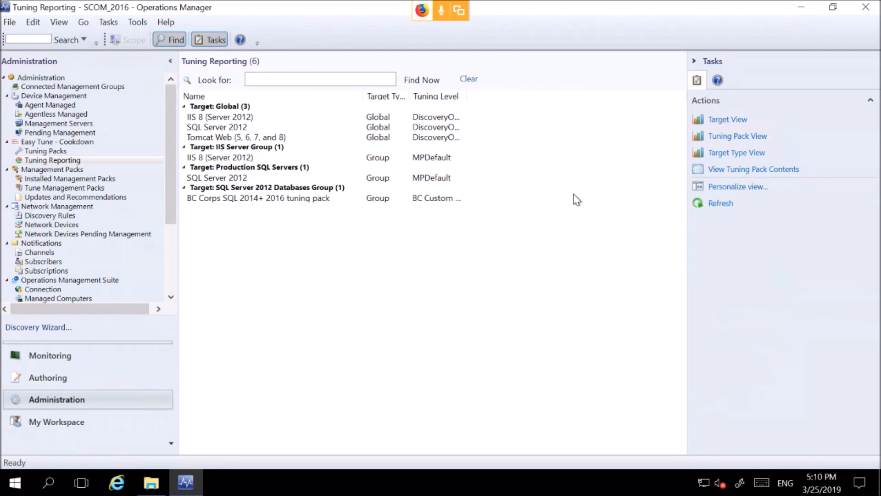
pyautogui.click(731, 137)
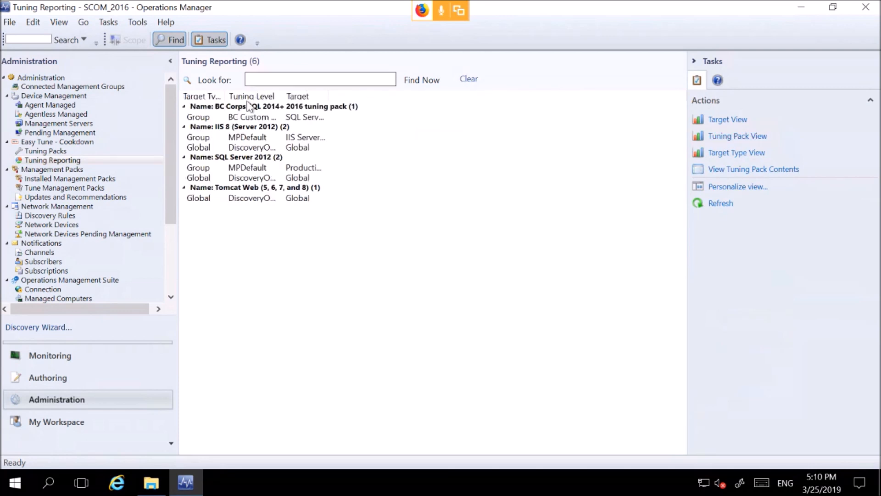
pyautogui.click(235, 118)
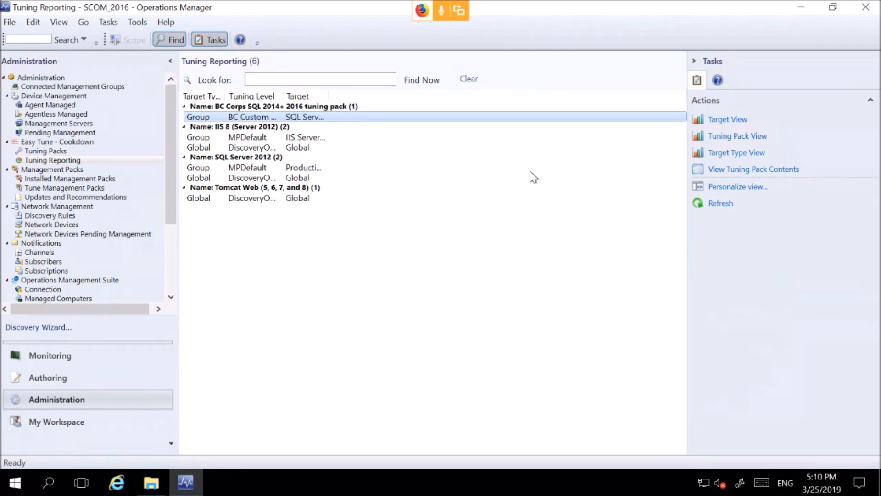
pyautogui.click(740, 156)
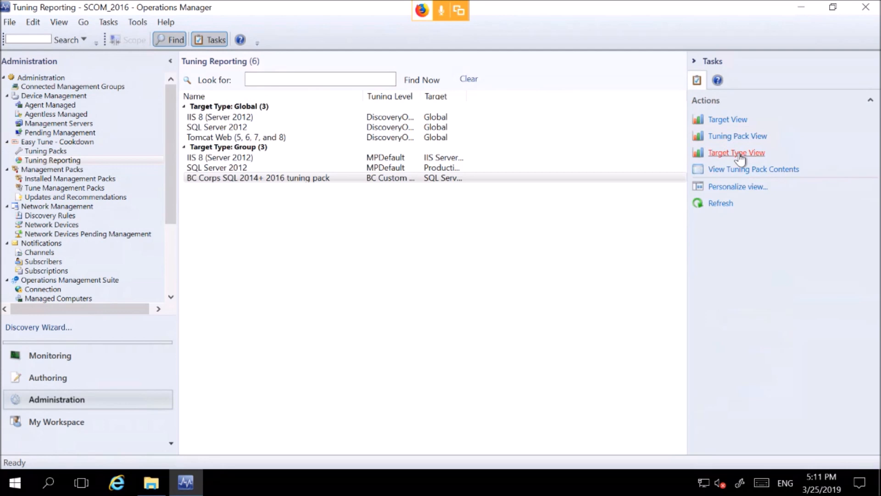
# View the tuning pack contents of the globally targeted SQL Server 2012 entry, then close the details.
pyautogui.click(225, 128)
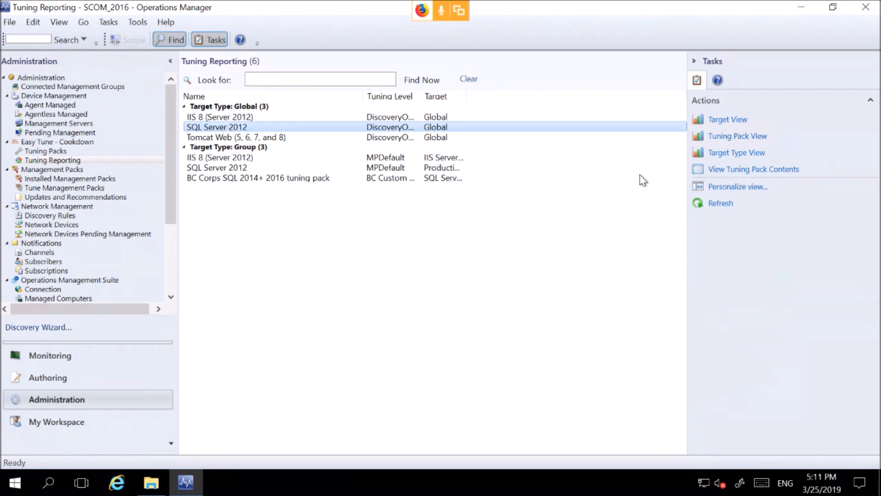
pyautogui.click(729, 172)
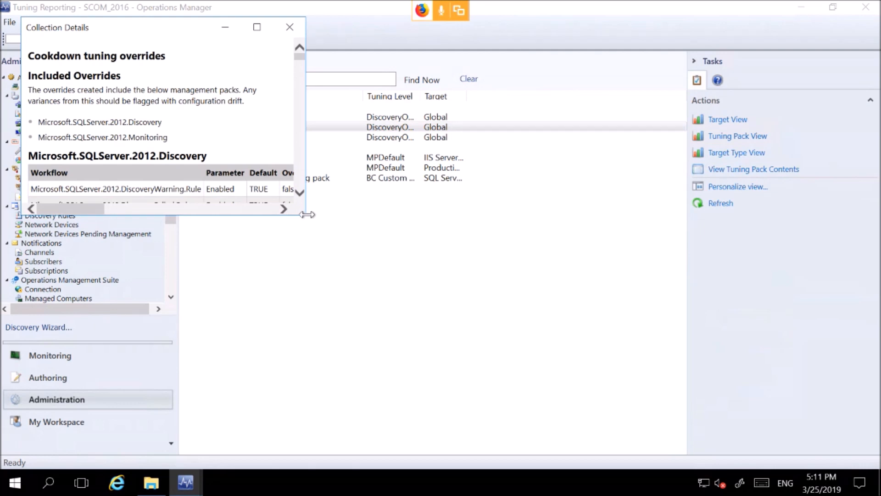
pyautogui.click(289, 28)
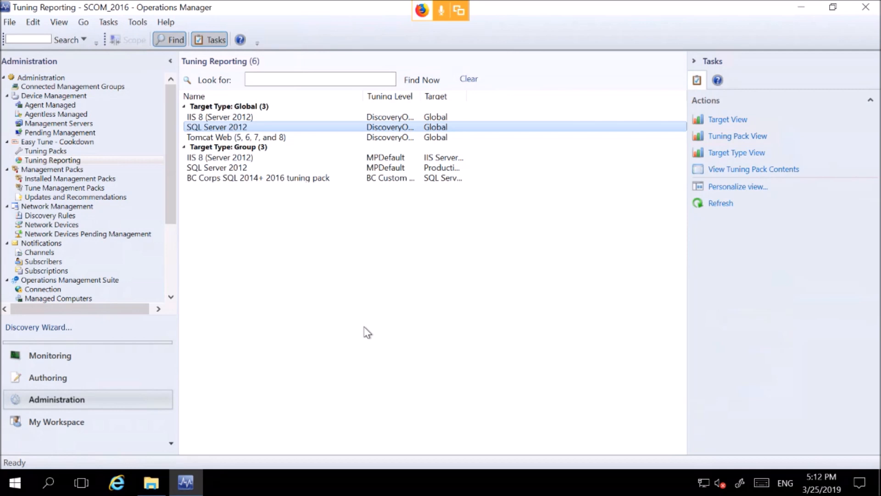
pyautogui.hotkey('alt', 'Tab')
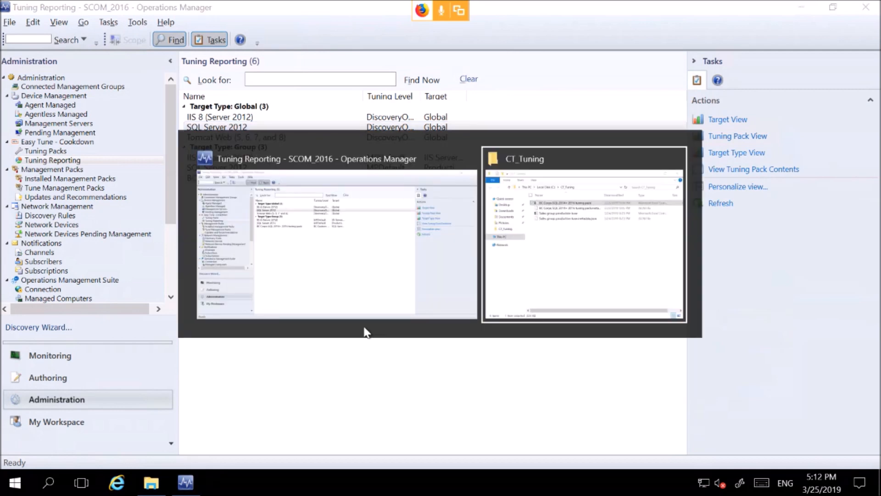
pyautogui.press('Escape')
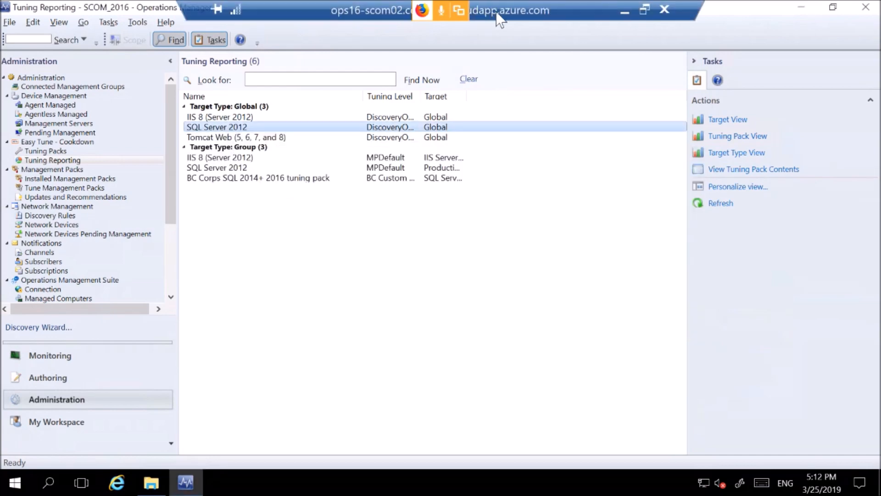